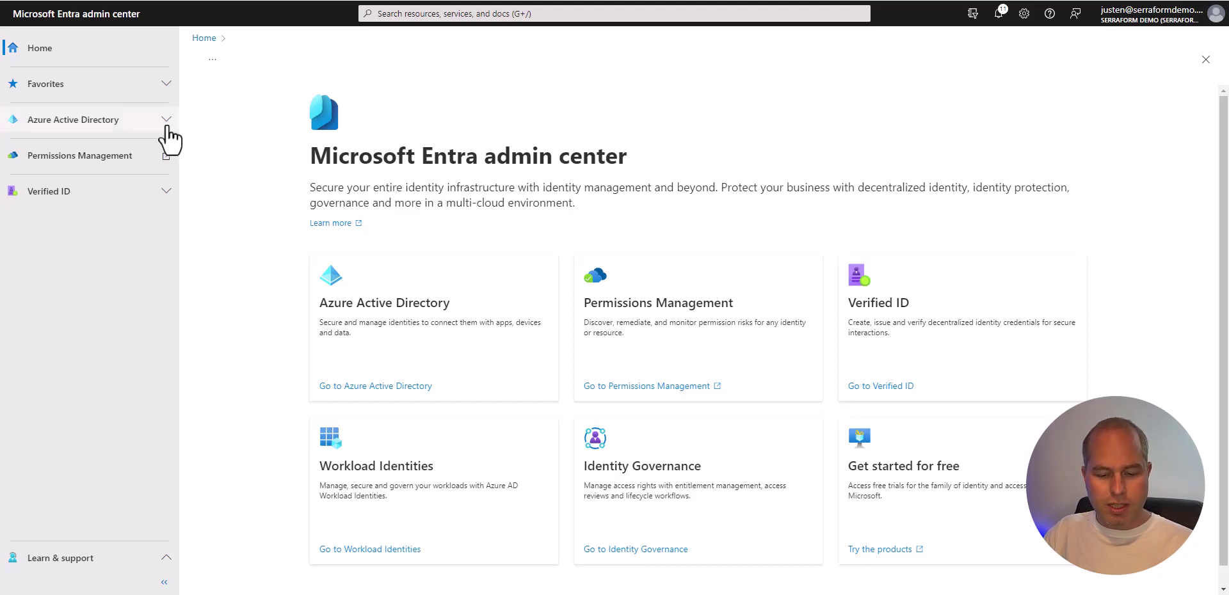
- Open Demo User 2's profile from All users and point out the Disabled account status
{"action": "left_click", "coordinate": [167, 121]}
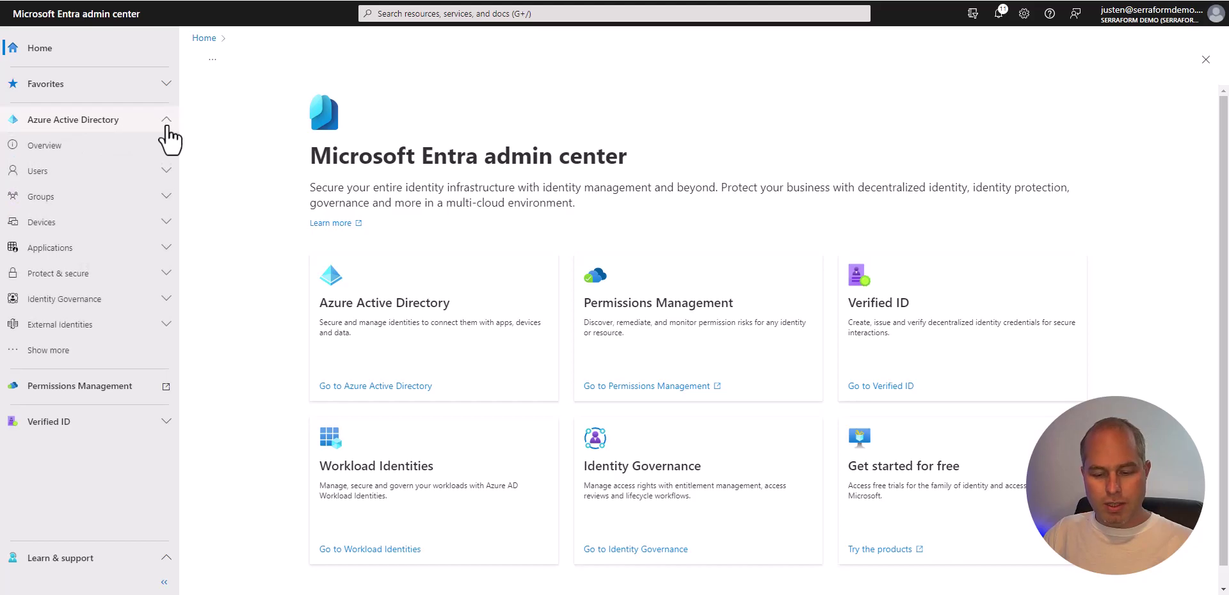
{"action": "left_click", "coordinate": [167, 170]}
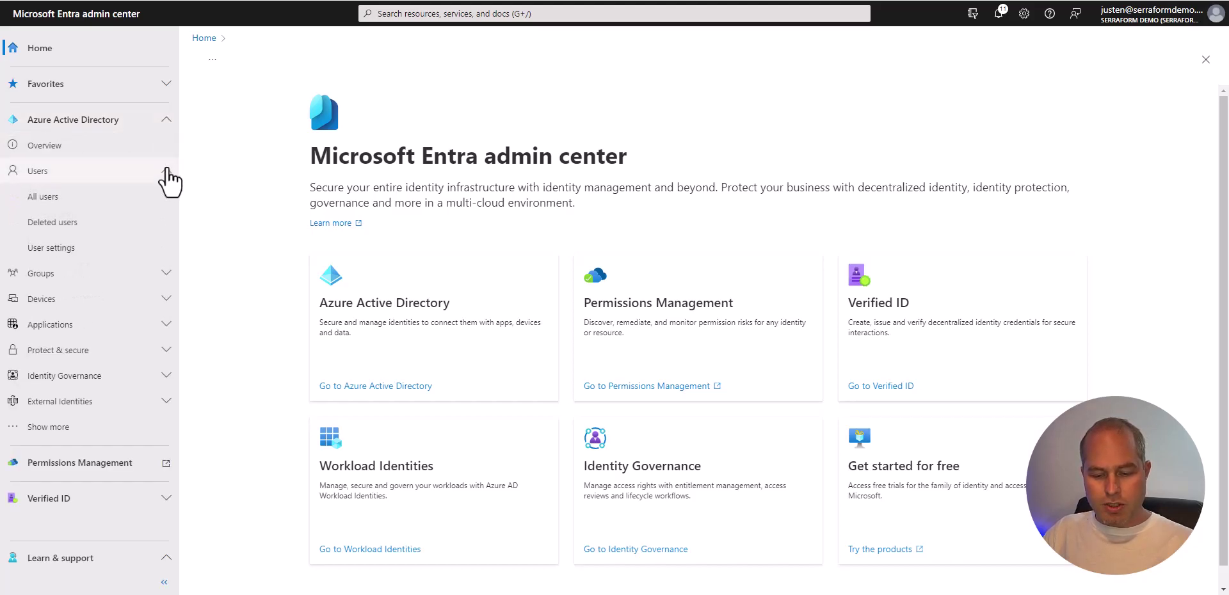
{"action": "left_click", "coordinate": [58, 198]}
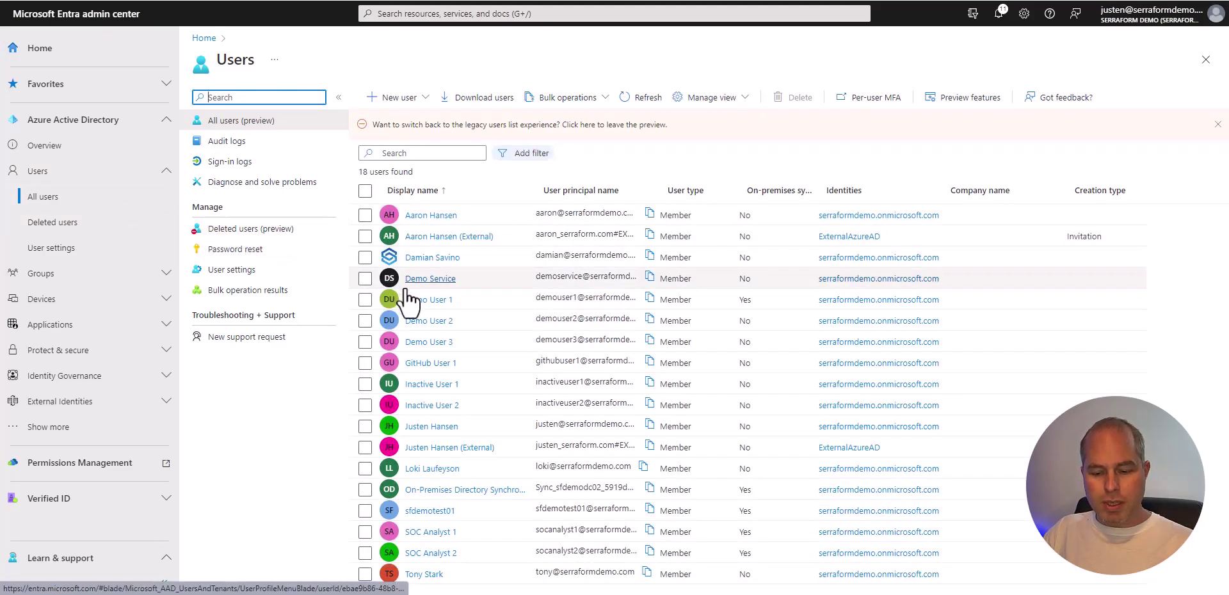
{"action": "left_click", "coordinate": [427, 321]}
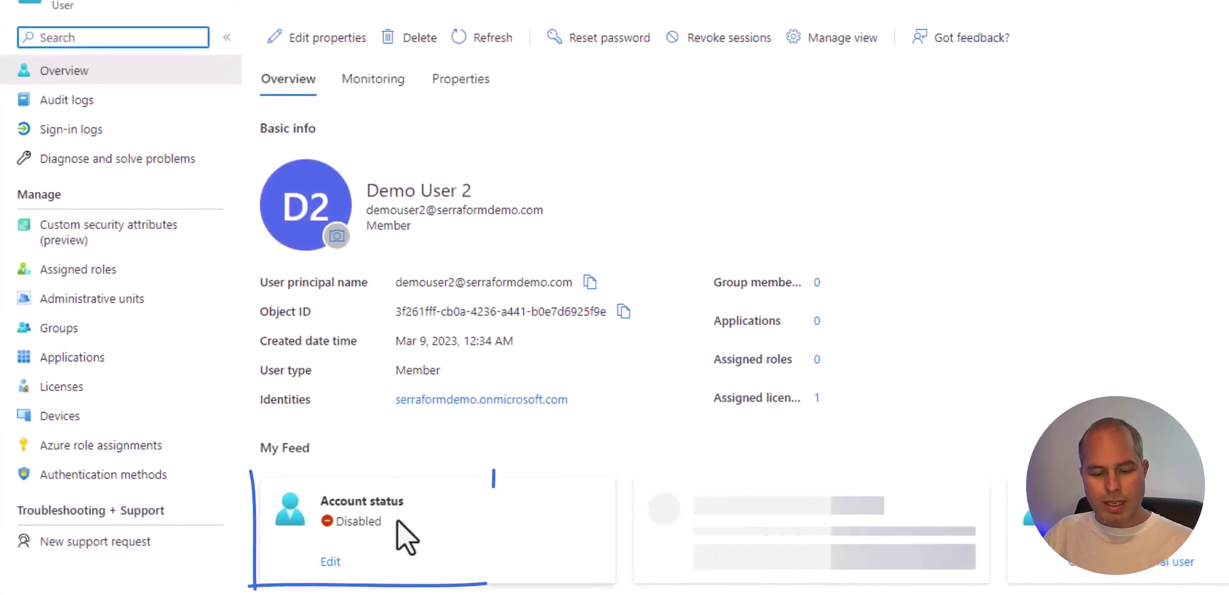
{"action": "double_click", "coordinate": [357, 522]}
{"action": "left_click", "coordinate": [415, 544]}
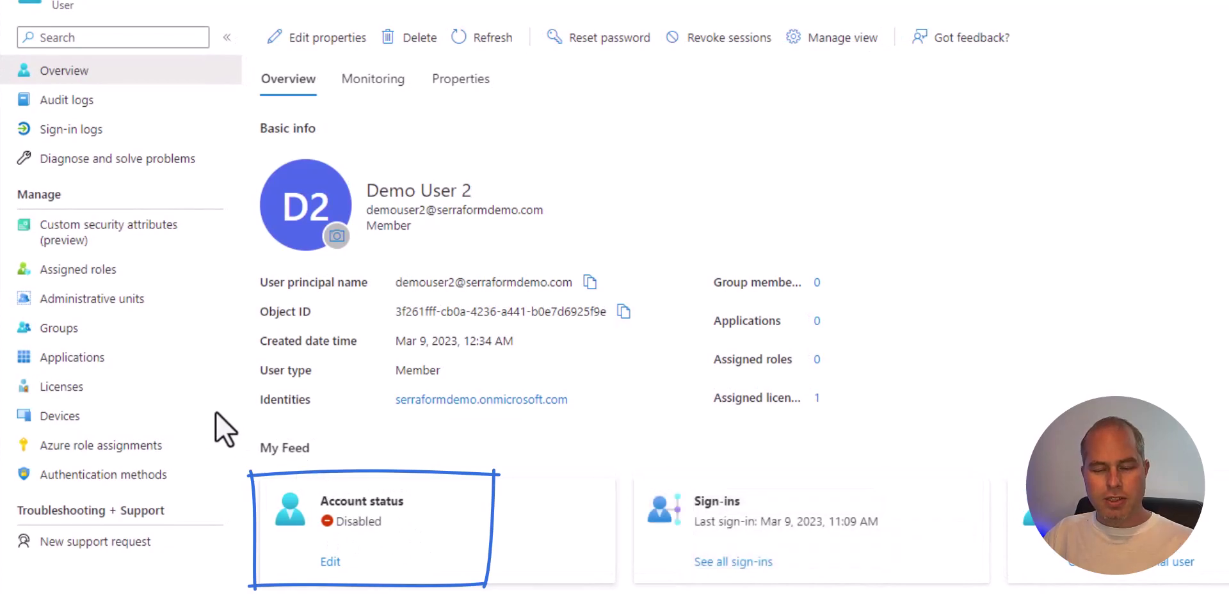
- Show Demo User 2's Groups page, which lists no group memberships
{"action": "left_click", "coordinate": [71, 327]}
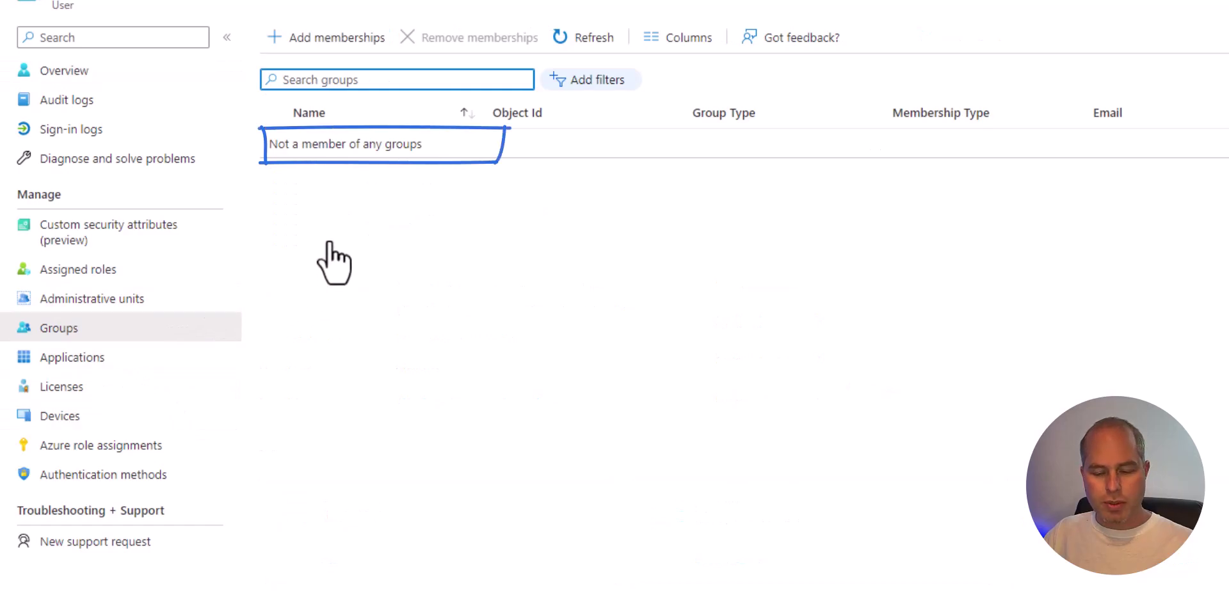
{"action": "left_click_drag", "start_coordinate": [424, 146], "coordinate": [261, 156]}
{"action": "left_click", "coordinate": [292, 200]}
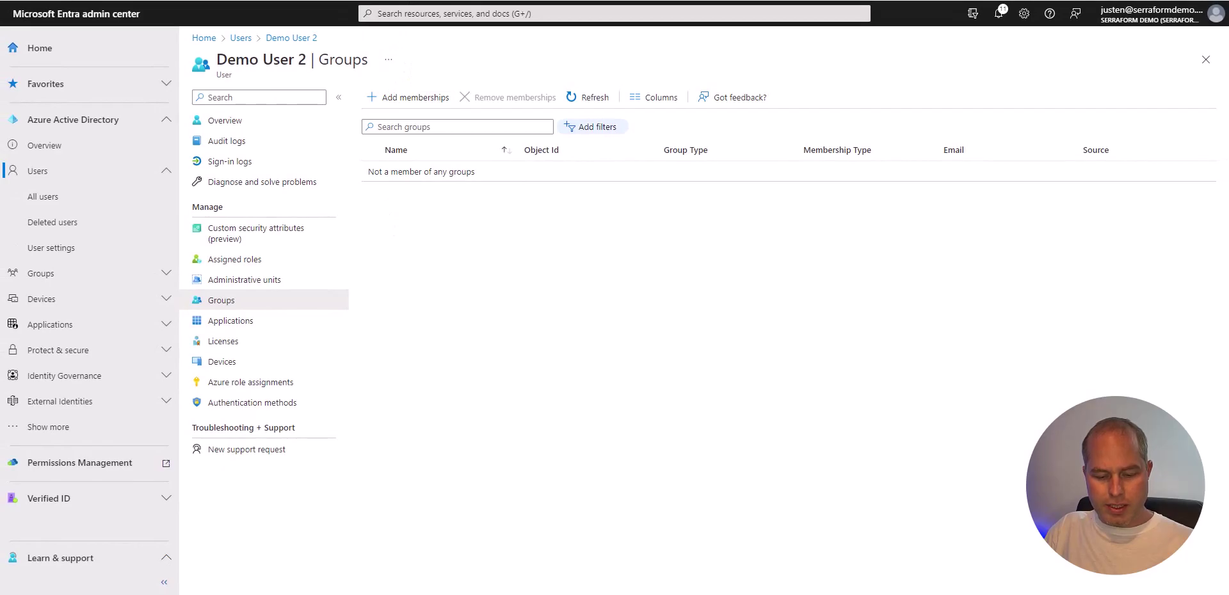
- Start a new workflow under Identity Governance > Lifecycle workflows to list joiner and leaver templates
{"action": "left_click", "coordinate": [166, 171]}
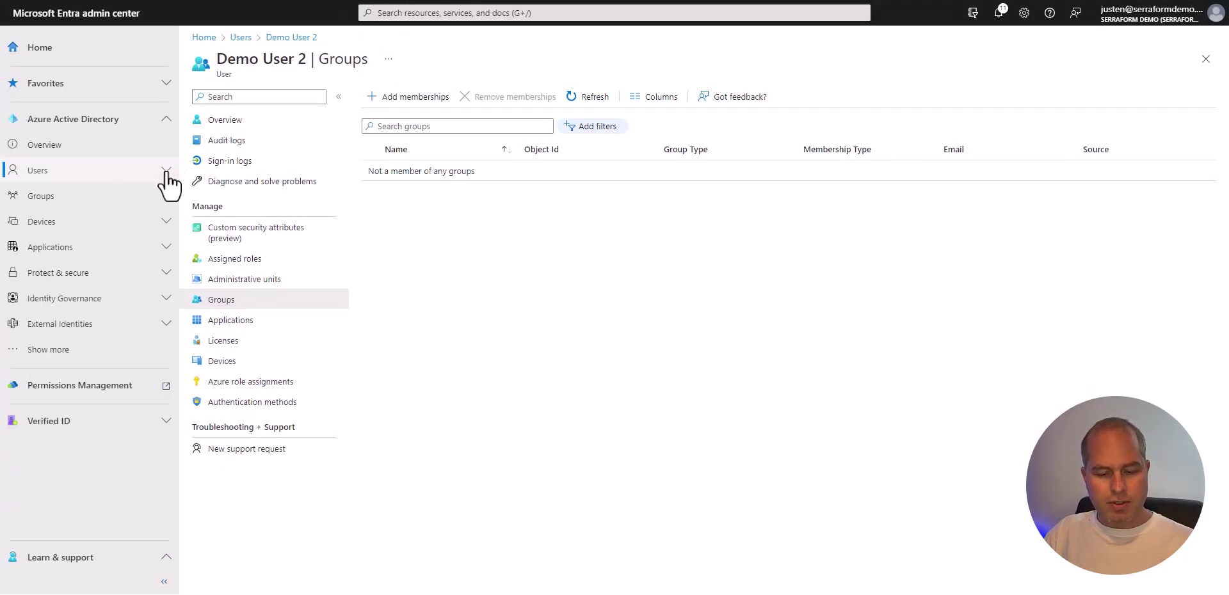
{"action": "left_click", "coordinate": [164, 299]}
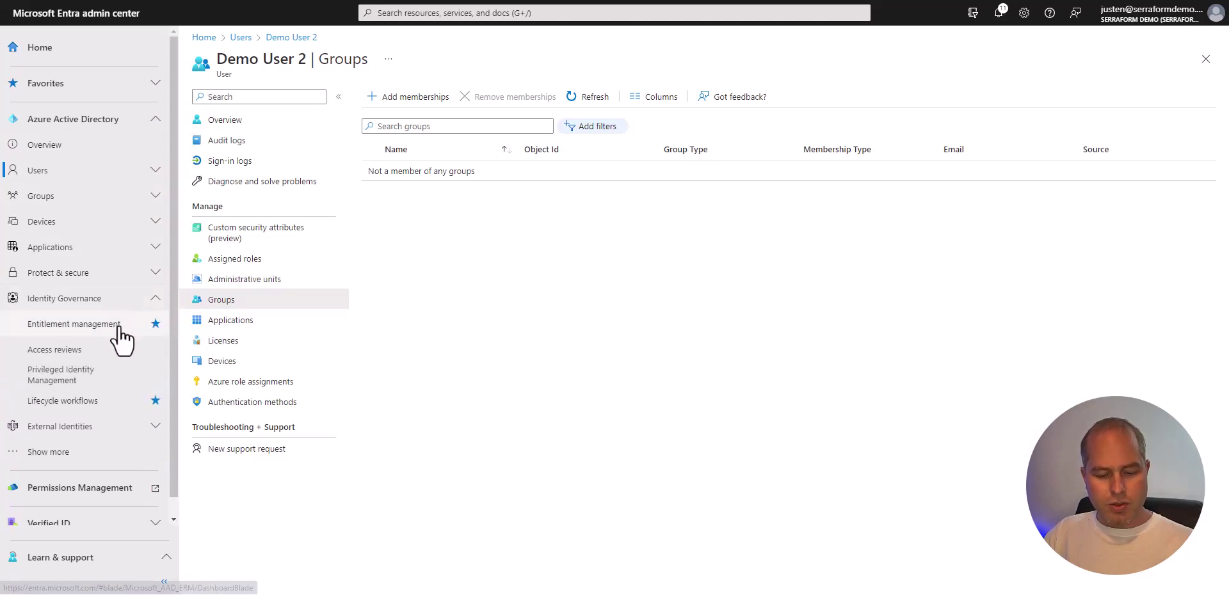
{"action": "left_click", "coordinate": [95, 403]}
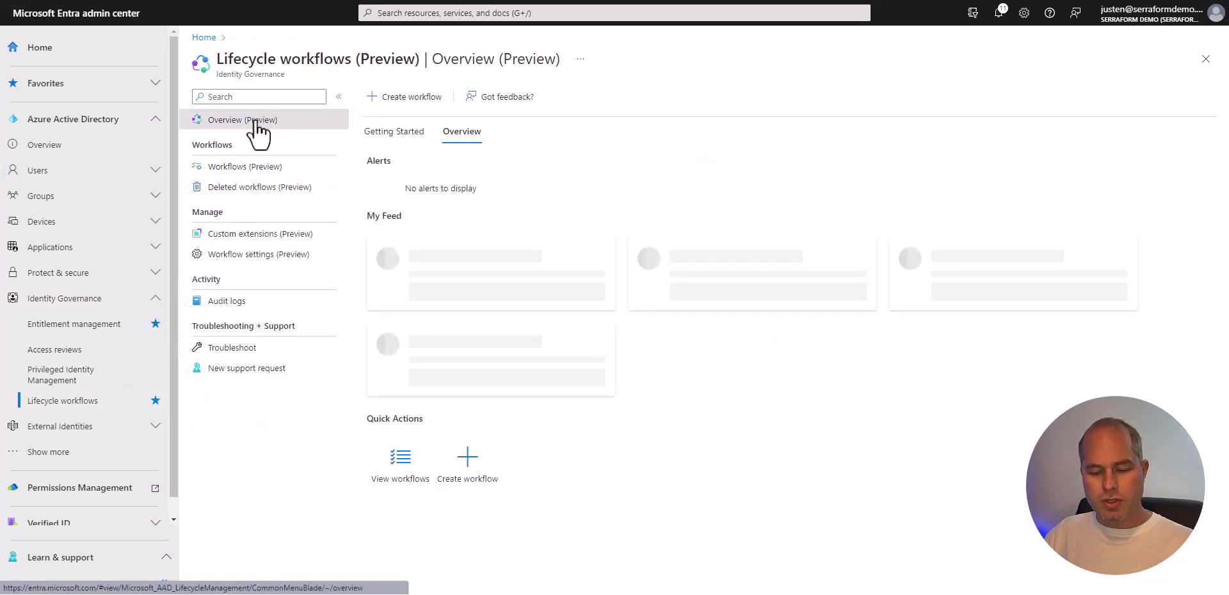
{"action": "left_click", "coordinate": [377, 98]}
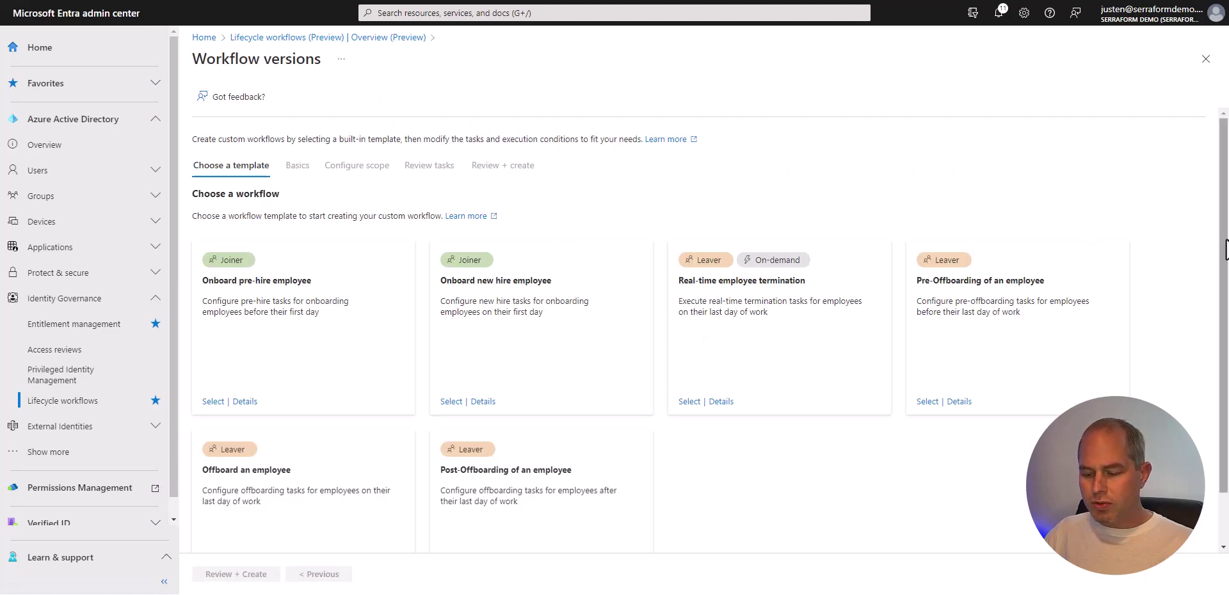
{"action": "left_click_drag", "start_coordinate": [1226, 260], "coordinate": [1227, 289]}
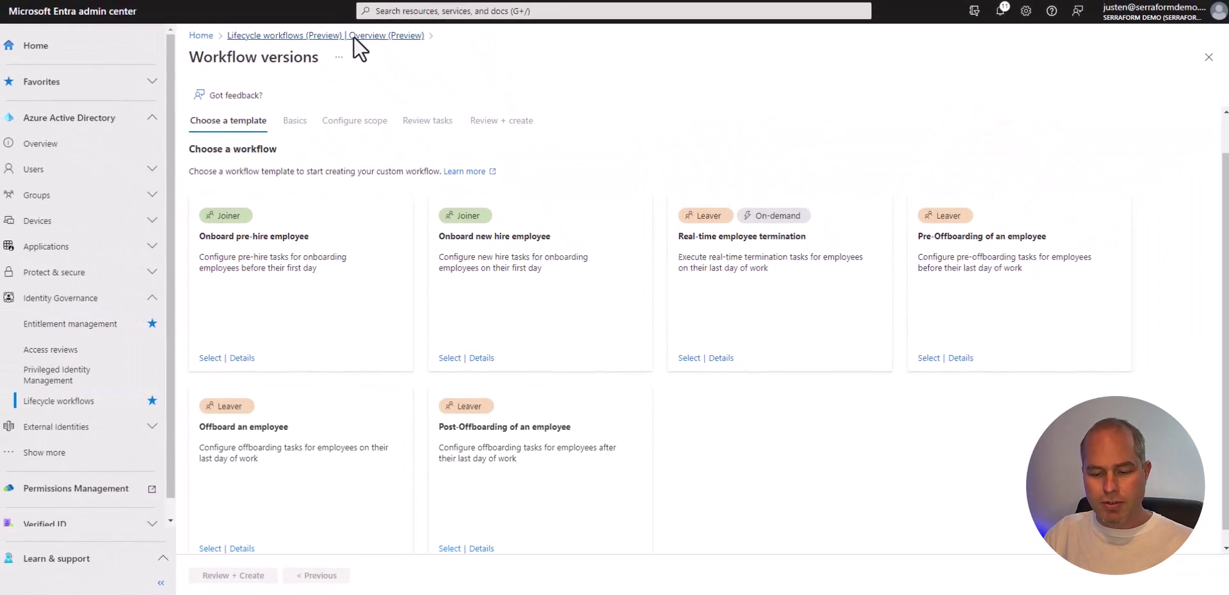
- Review the Onboard pre-hire employee workflow's tasks, including the Generate TAP and Send Email task
{"action": "left_click", "coordinate": [356, 37]}
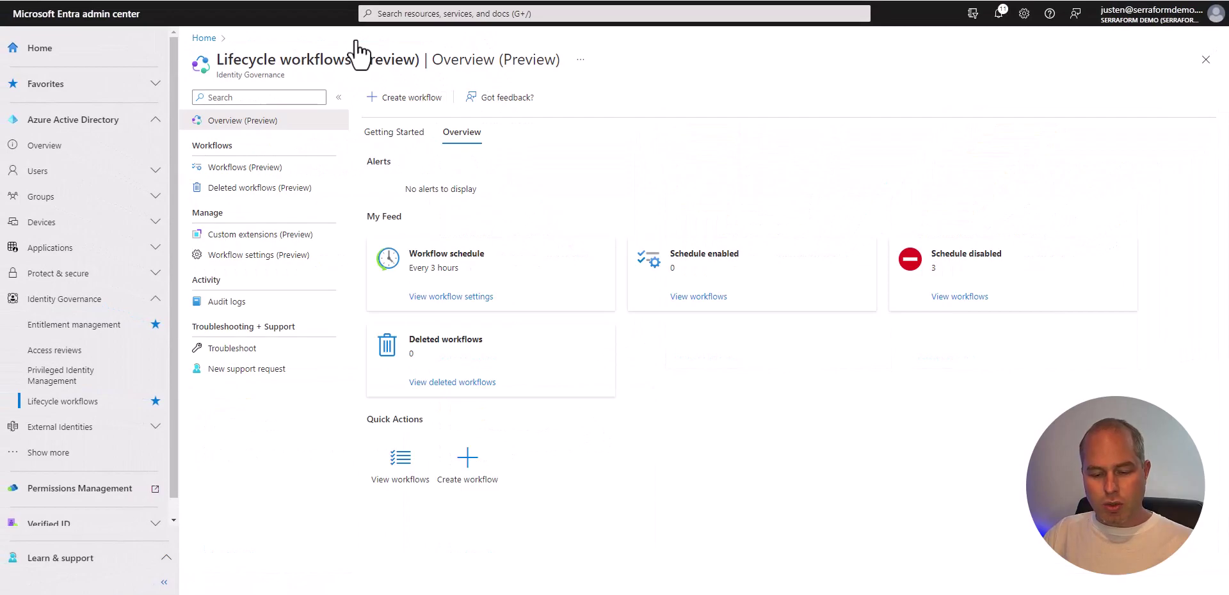
{"action": "left_click", "coordinate": [256, 167]}
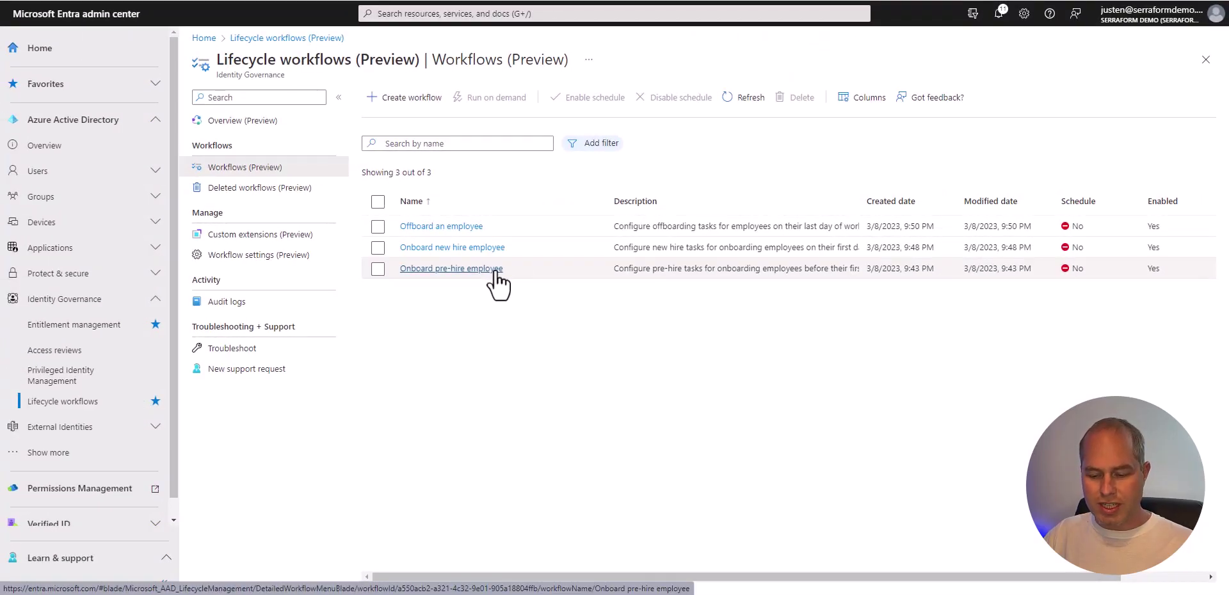
{"action": "left_click", "coordinate": [494, 270]}
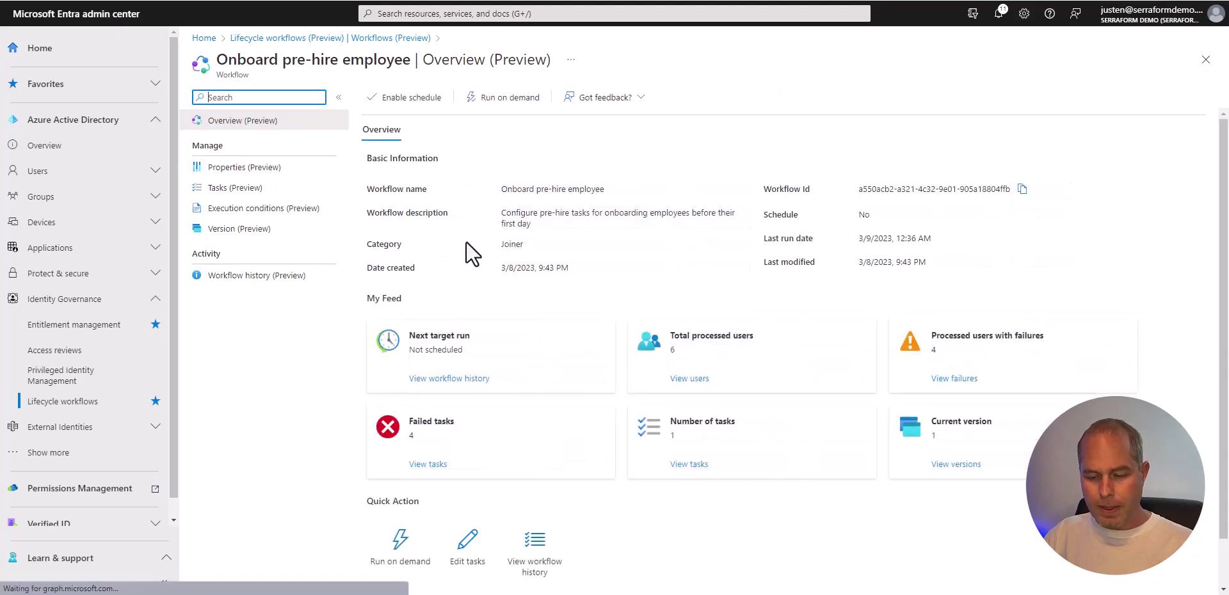
{"action": "left_click", "coordinate": [676, 466]}
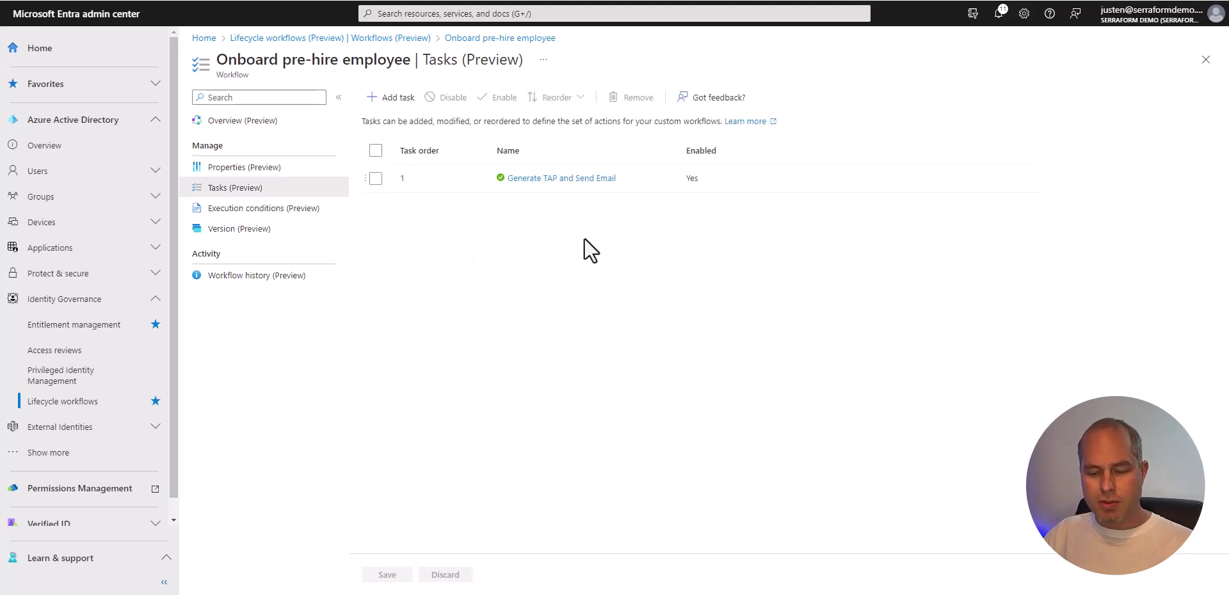
{"action": "left_click", "coordinate": [587, 180]}
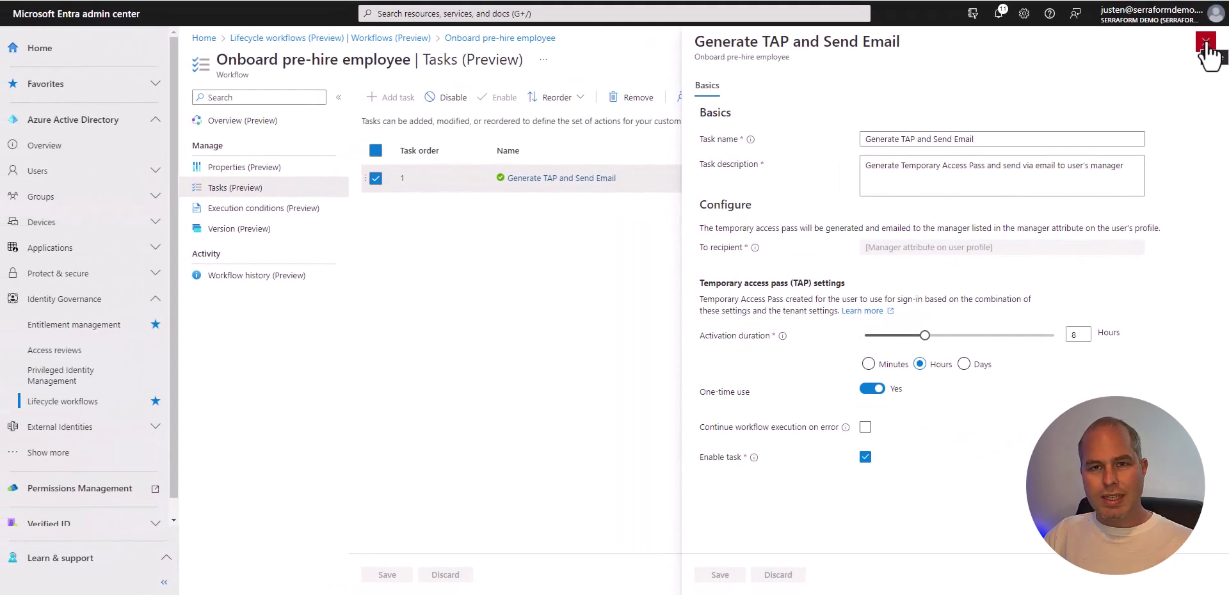
{"action": "left_click", "coordinate": [1204, 44]}
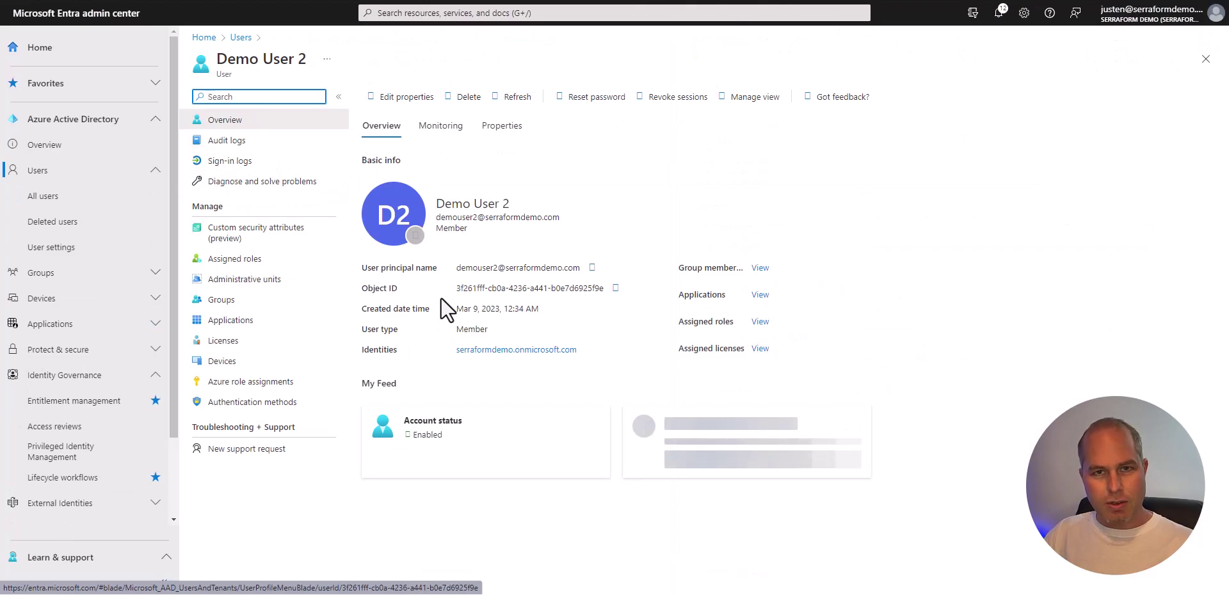
{"action": "left_click", "coordinate": [492, 127]}
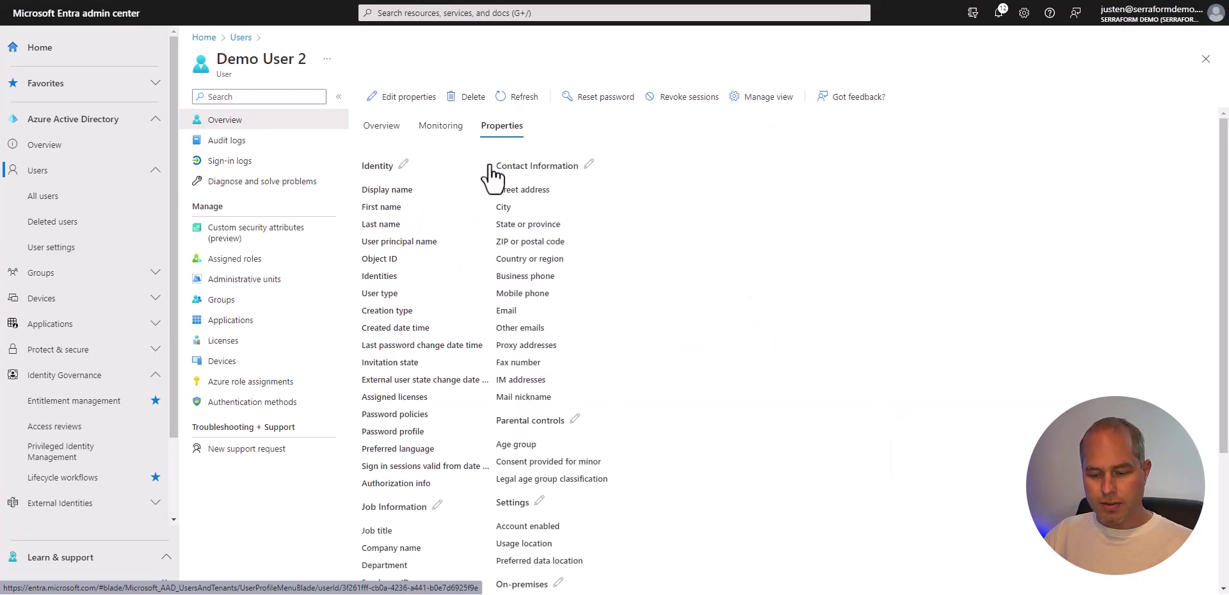
{"action": "scroll", "coordinate": [537, 411], "scroll_direction": "down", "scroll_amount": 3}
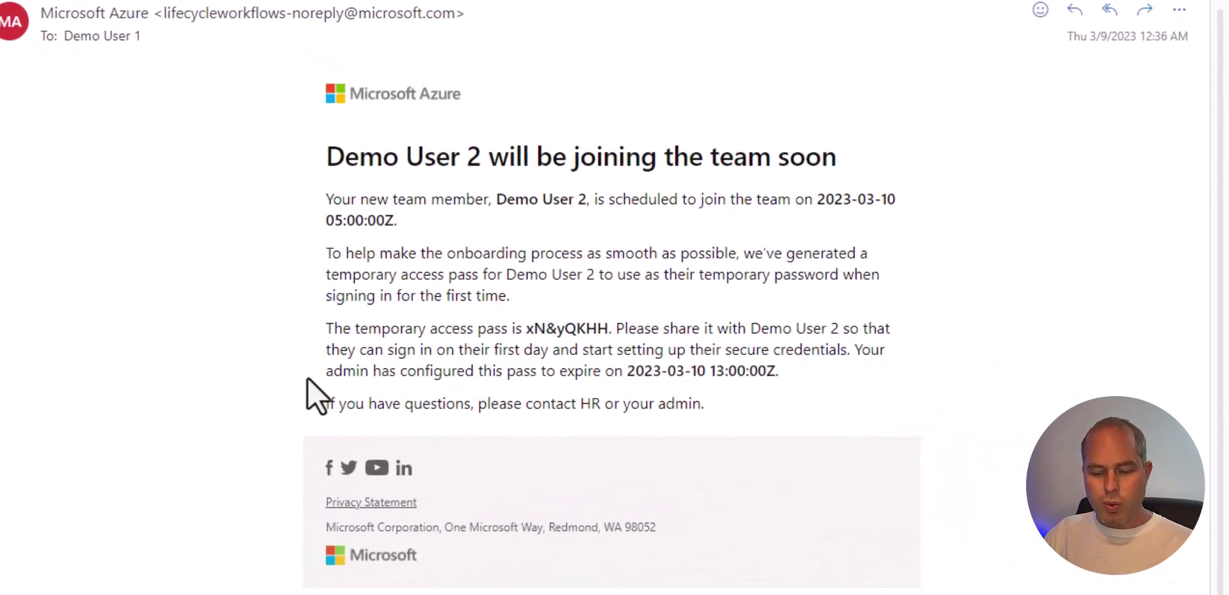
{"action": "left_click_drag", "start_coordinate": [524, 329], "coordinate": [606, 329]}
{"action": "left_click", "coordinate": [606, 329]}
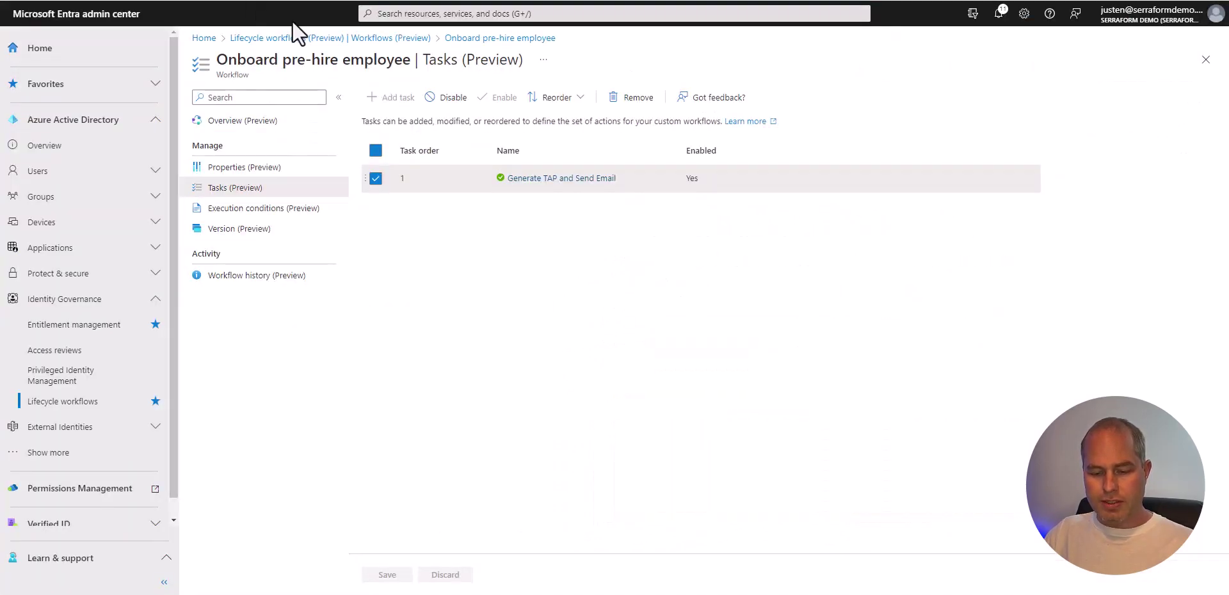
- Open Onboard new hire employee and review its properties and Sales-department scope rule
{"action": "left_click", "coordinate": [405, 39]}
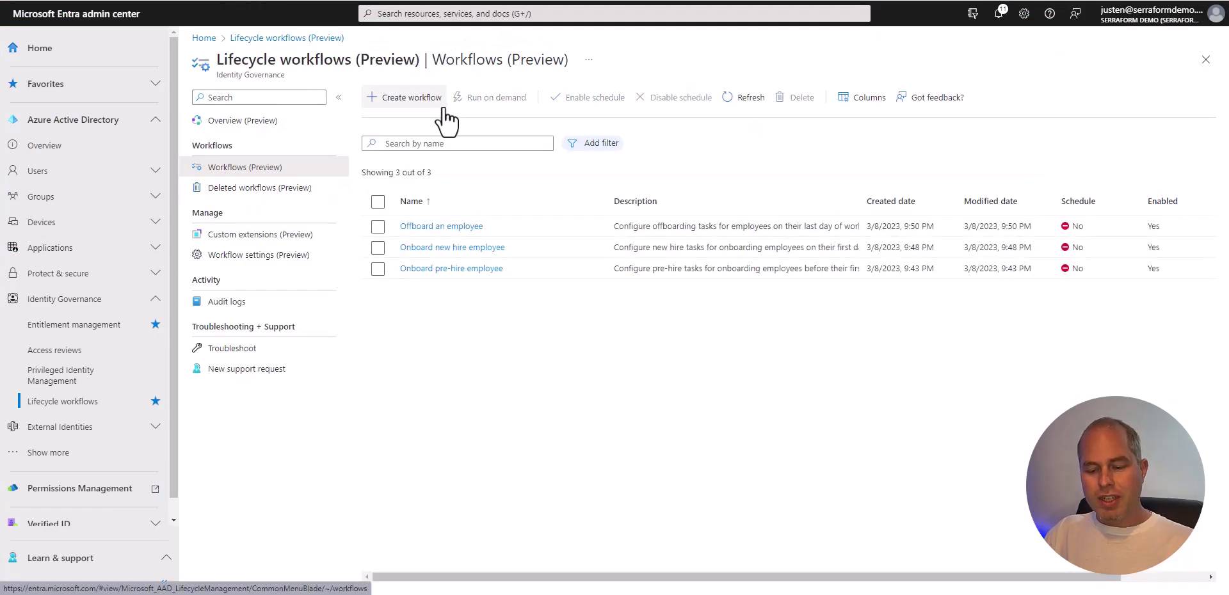
{"action": "left_click", "coordinate": [462, 253]}
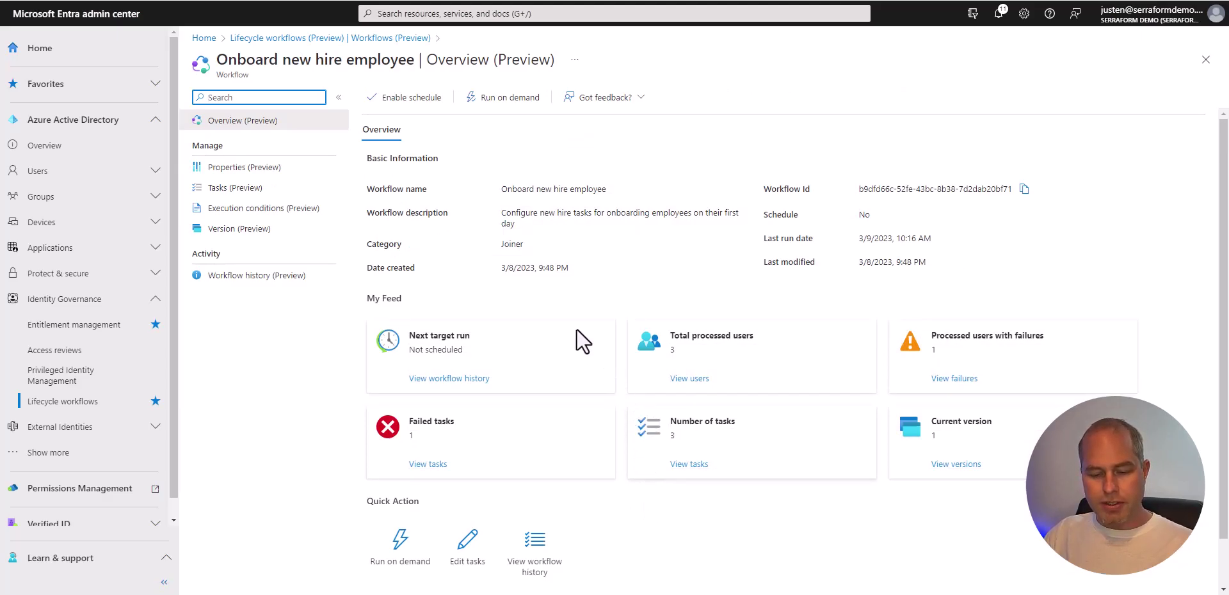
{"action": "left_click", "coordinate": [273, 168]}
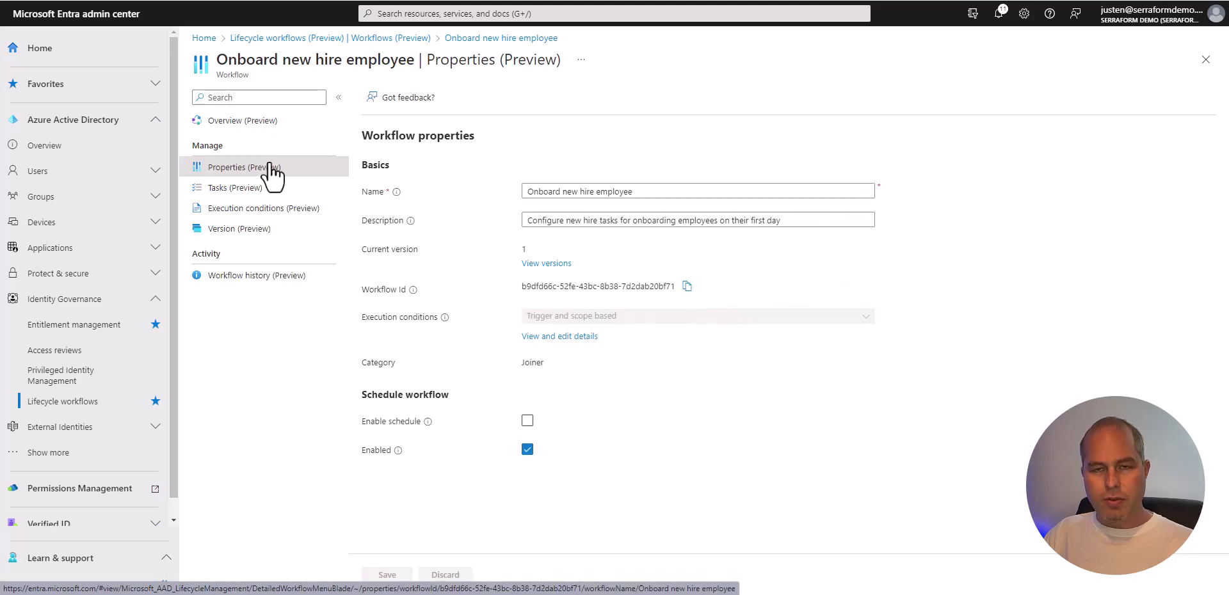
{"action": "left_click", "coordinate": [536, 336]}
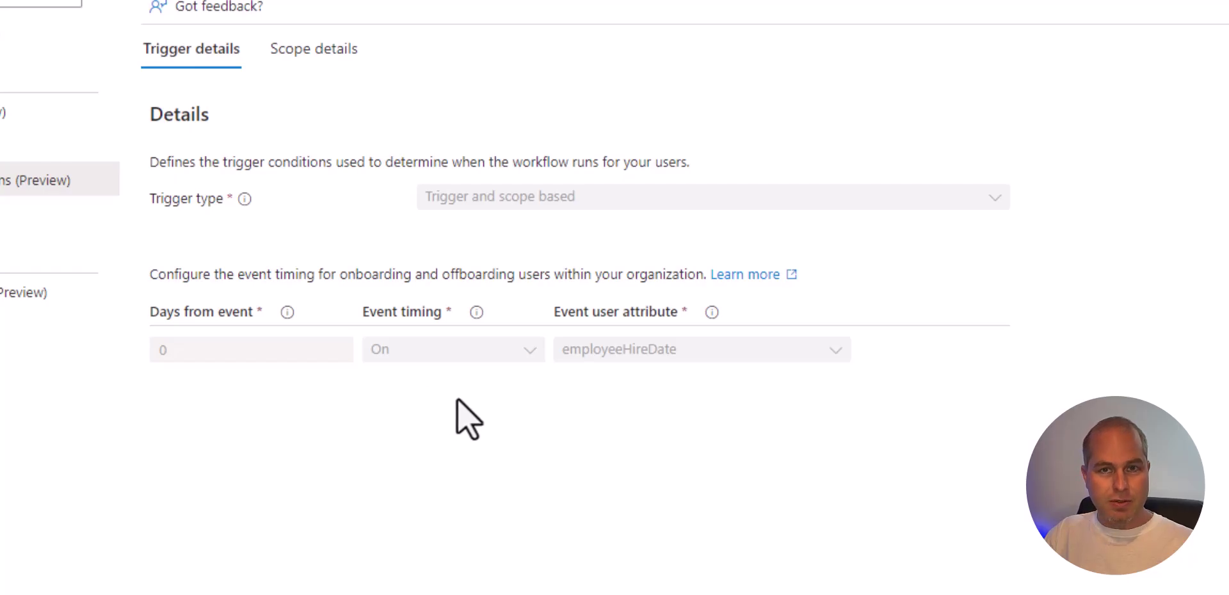
{"action": "left_click", "coordinate": [308, 64]}
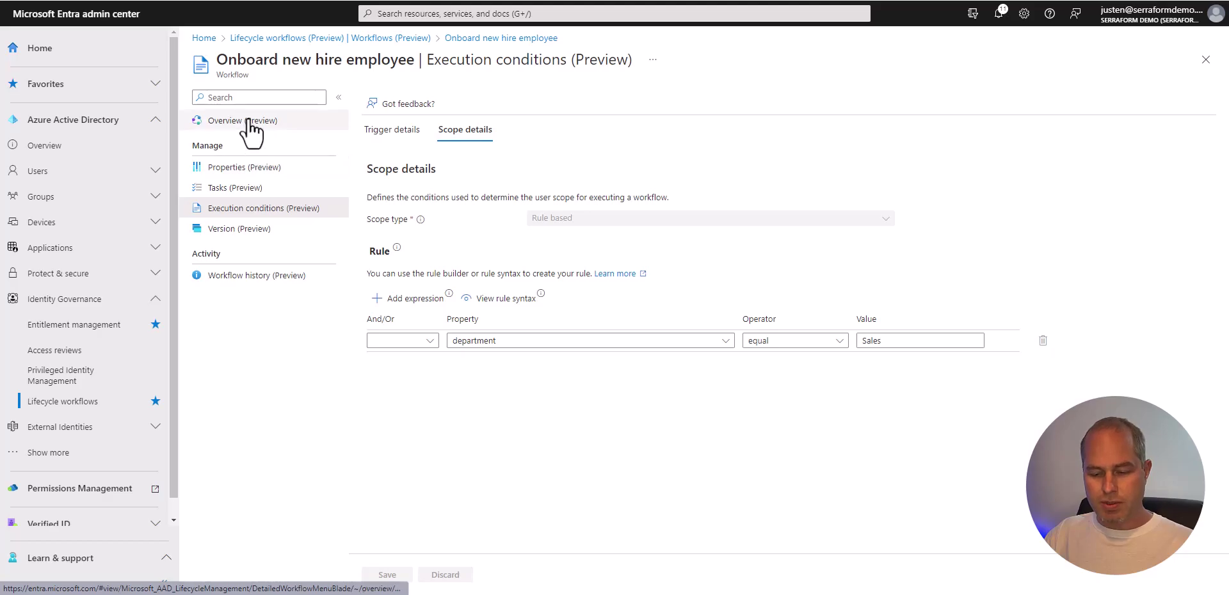
- Review the workflow's three tasks, then go back to its Overview
{"action": "left_click", "coordinate": [255, 123]}
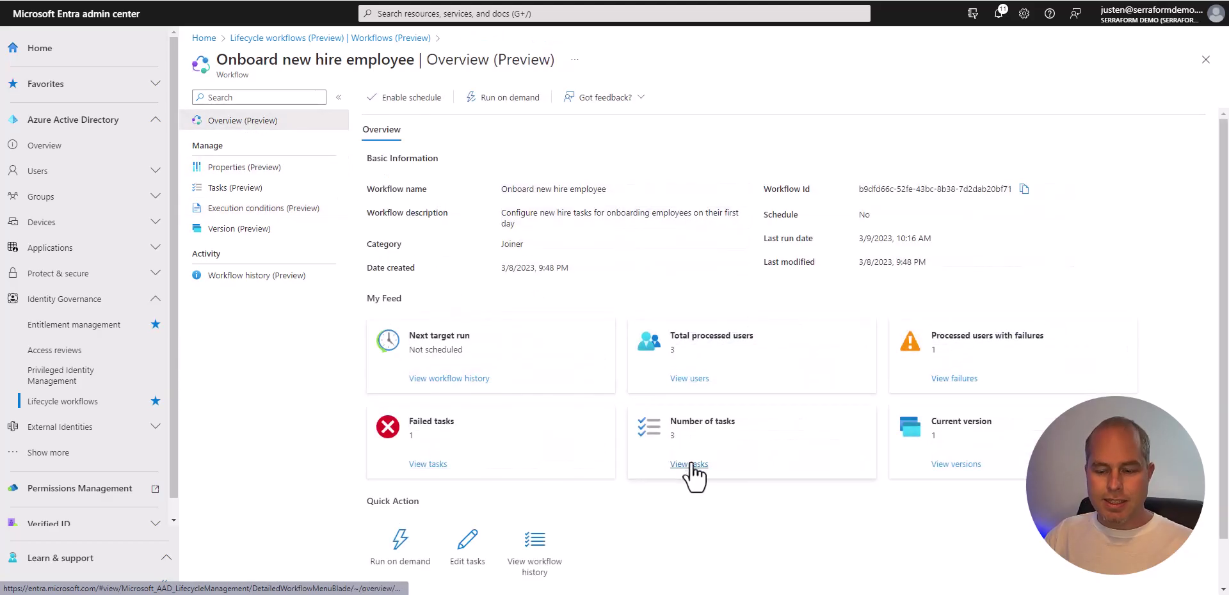
{"action": "left_click", "coordinate": [691, 466]}
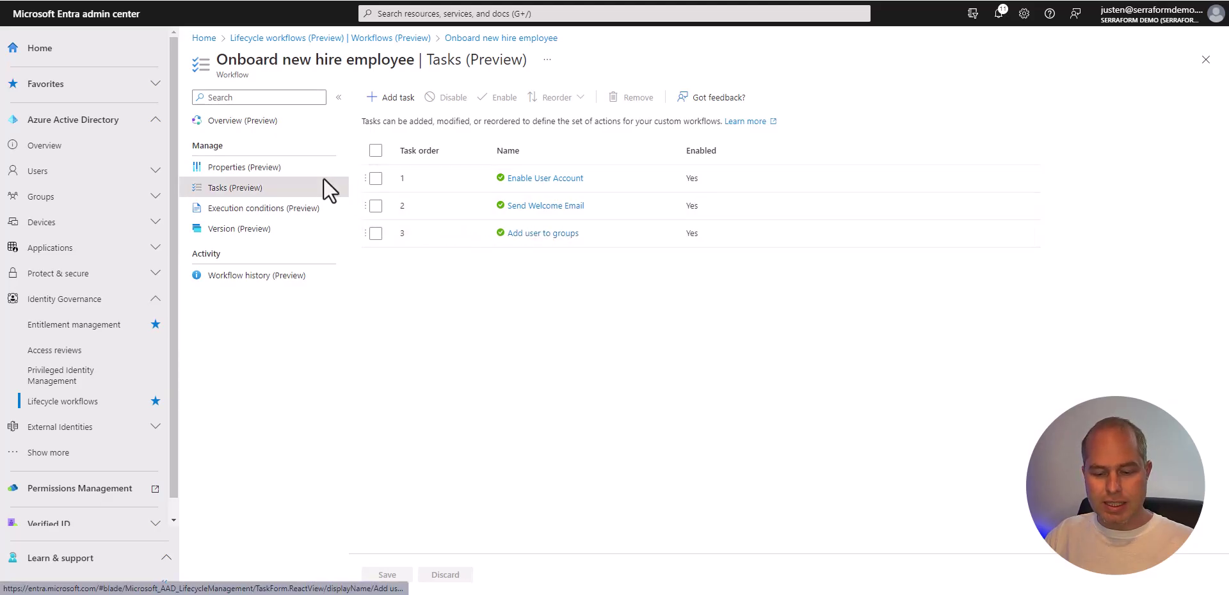
{"action": "left_click", "coordinate": [273, 120]}
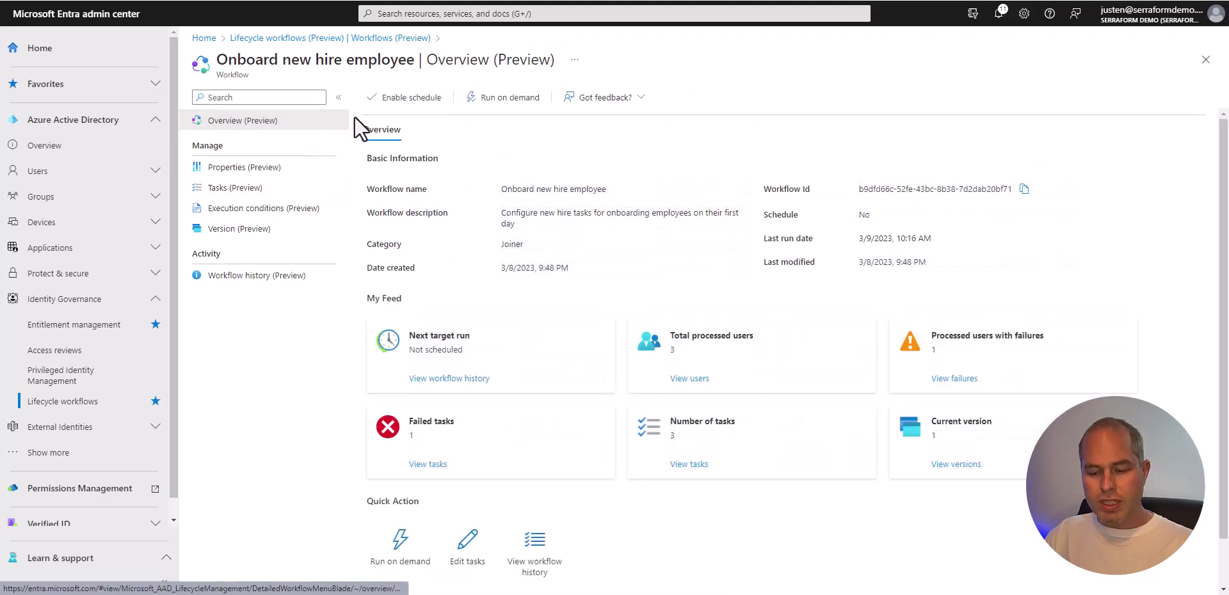
- Run the Onboard new hire employee workflow on demand for Demo User 2
{"action": "left_click", "coordinate": [496, 102]}
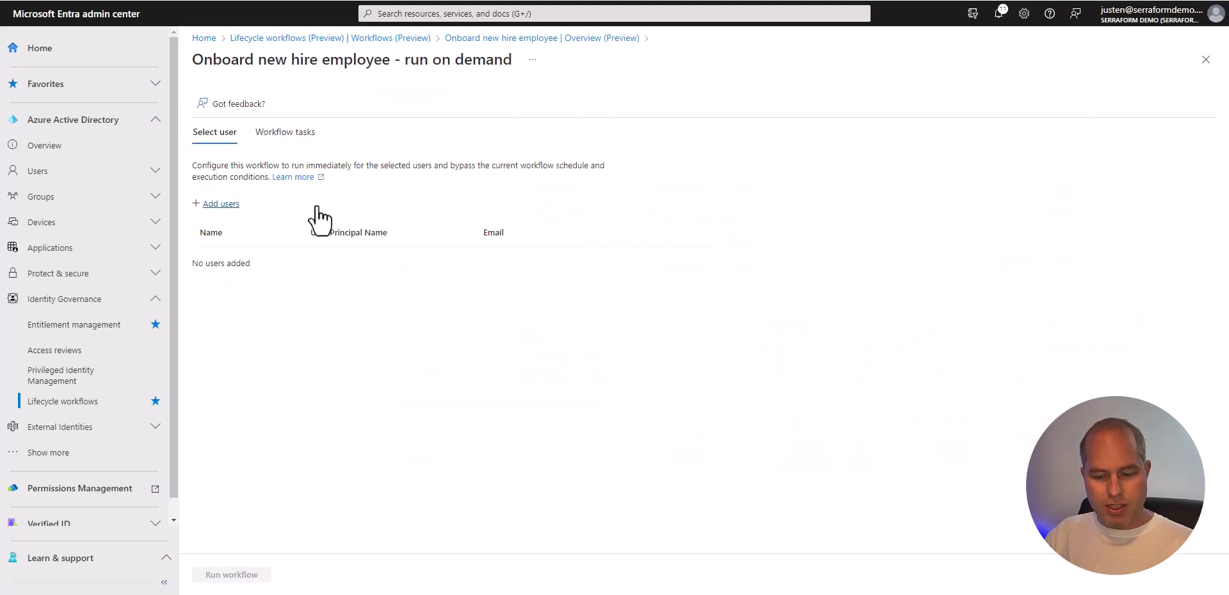
{"action": "left_click", "coordinate": [224, 205]}
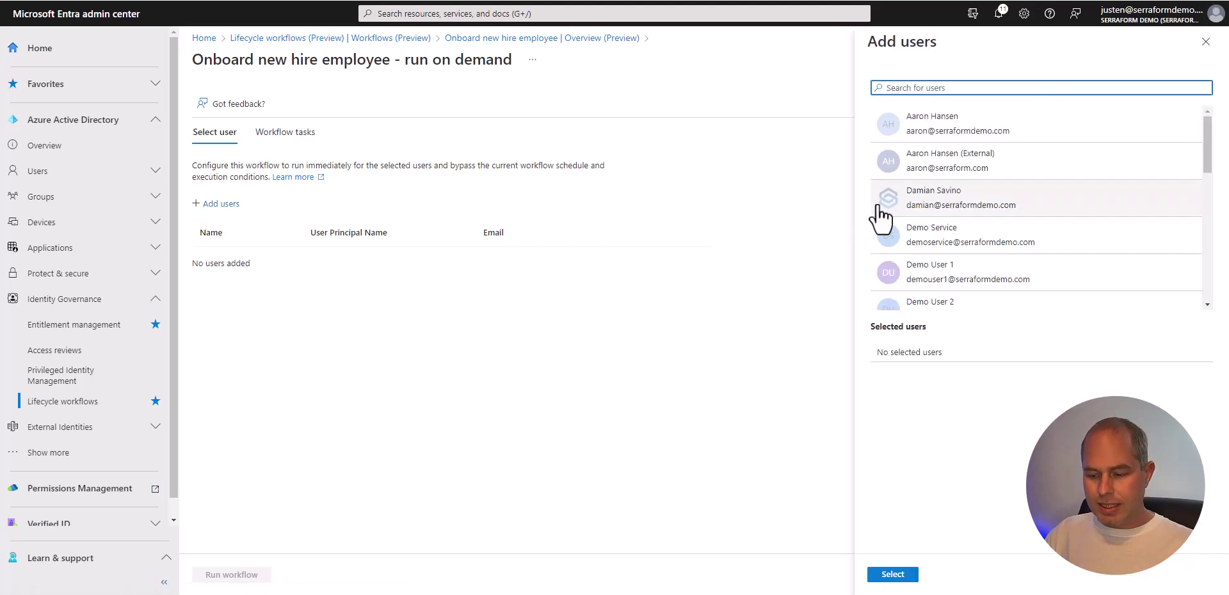
{"action": "left_click", "coordinate": [938, 306]}
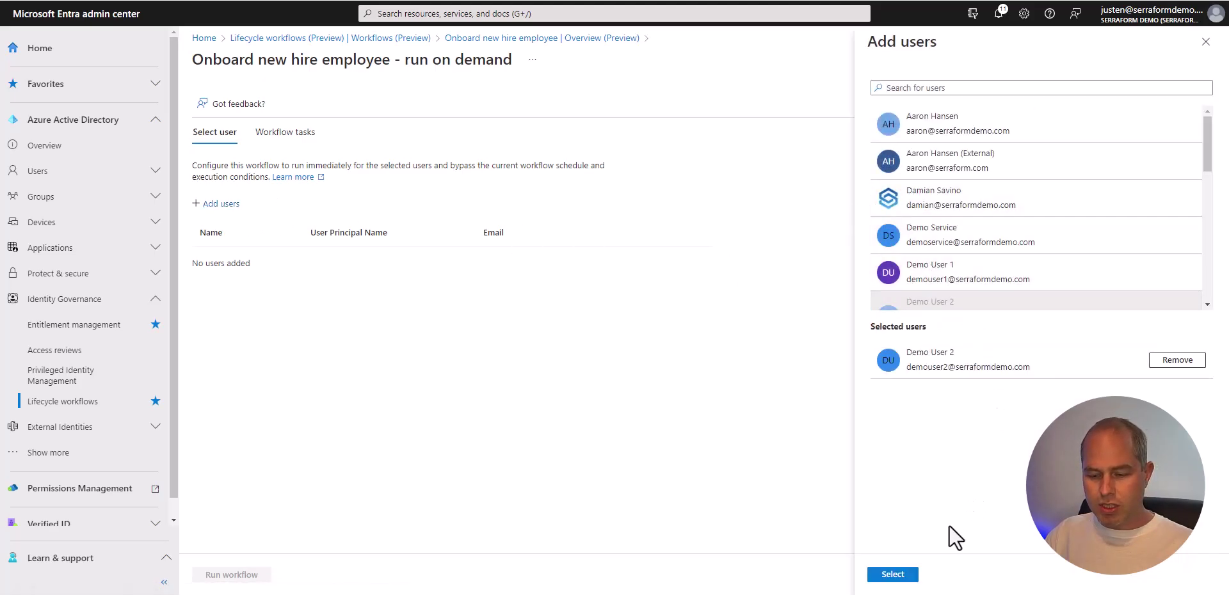
{"action": "left_click", "coordinate": [893, 575]}
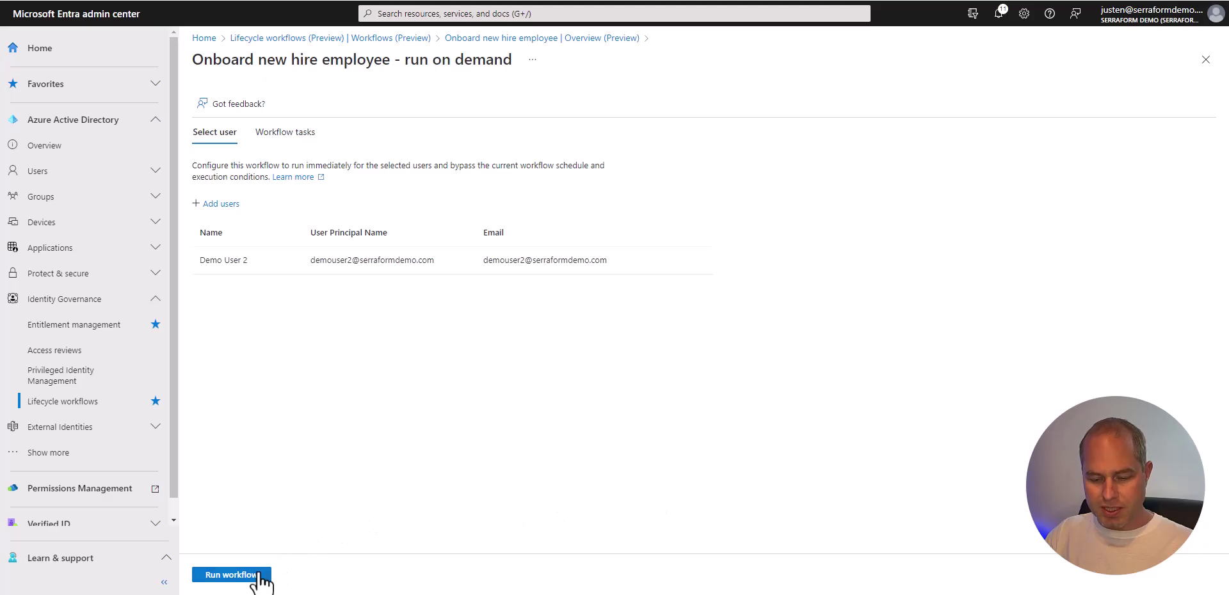
{"action": "left_click", "coordinate": [231, 575]}
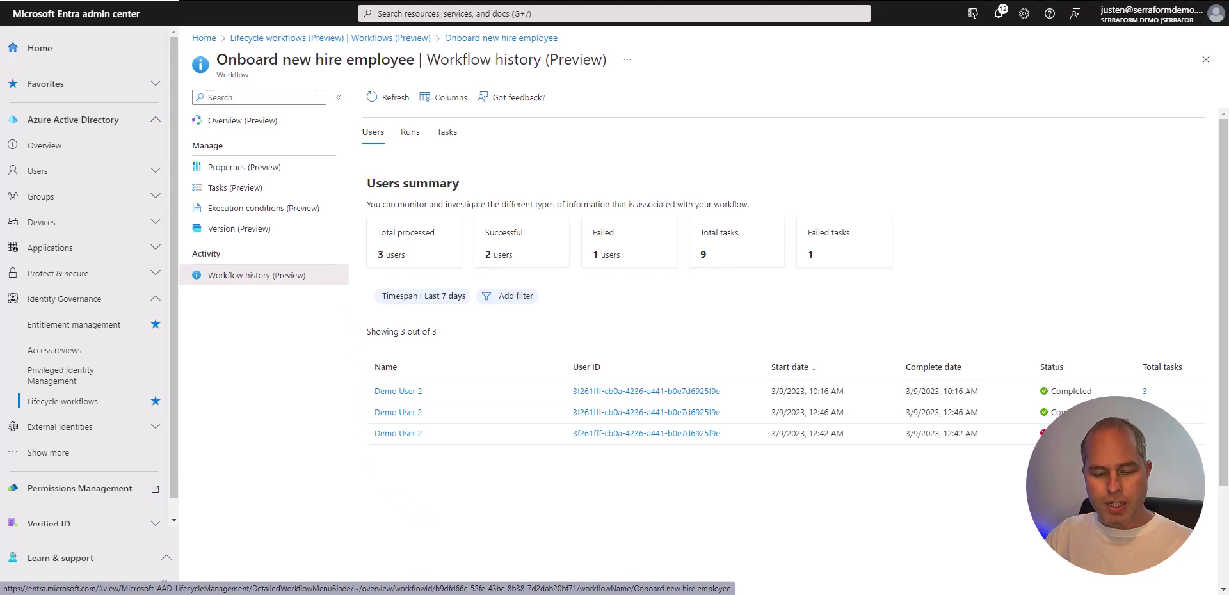
- Open Demo User 2's Groups page from All users, showing membership in SFD Sales Users
{"action": "left_click", "coordinate": [156, 170]}
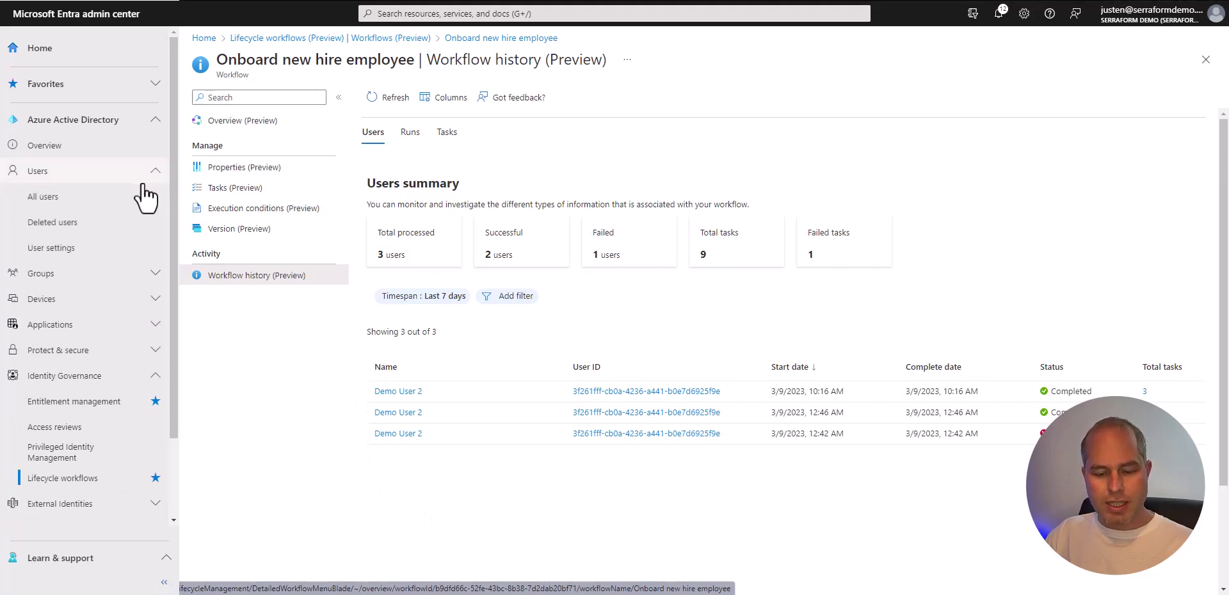
{"action": "left_click", "coordinate": [48, 196]}
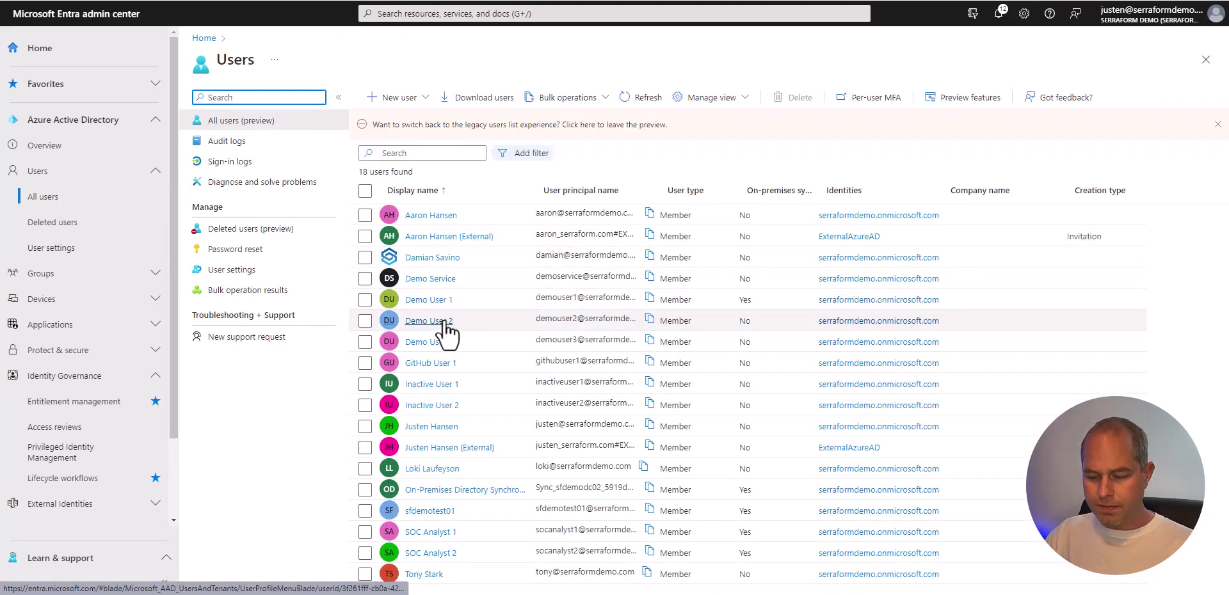
{"action": "left_click", "coordinate": [435, 321]}
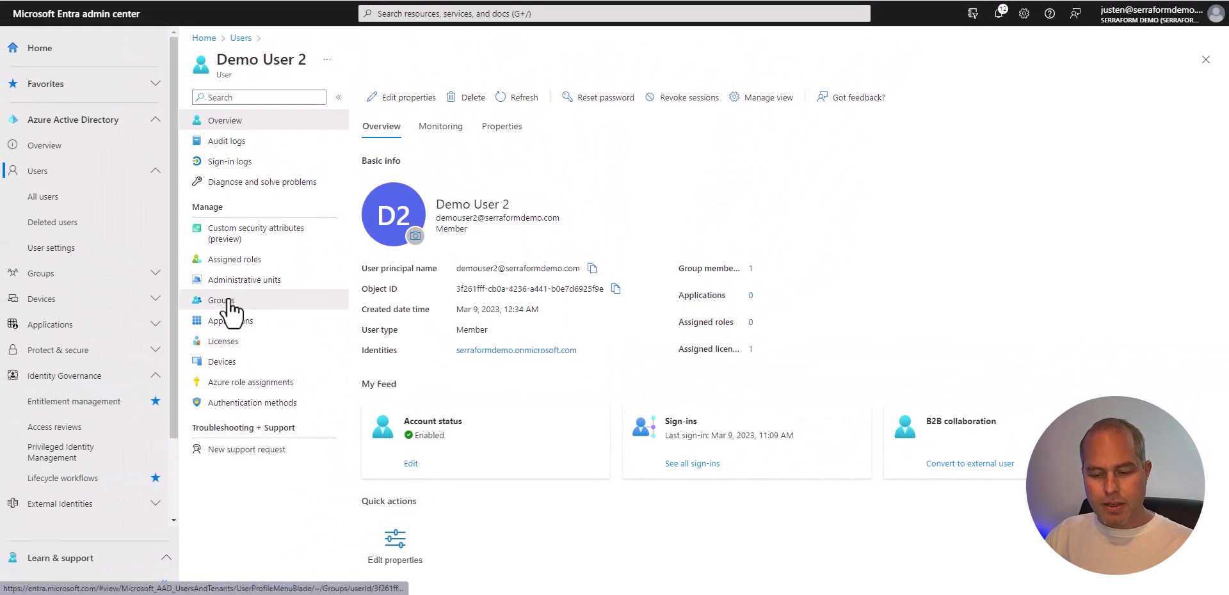
{"action": "left_click", "coordinate": [225, 302]}
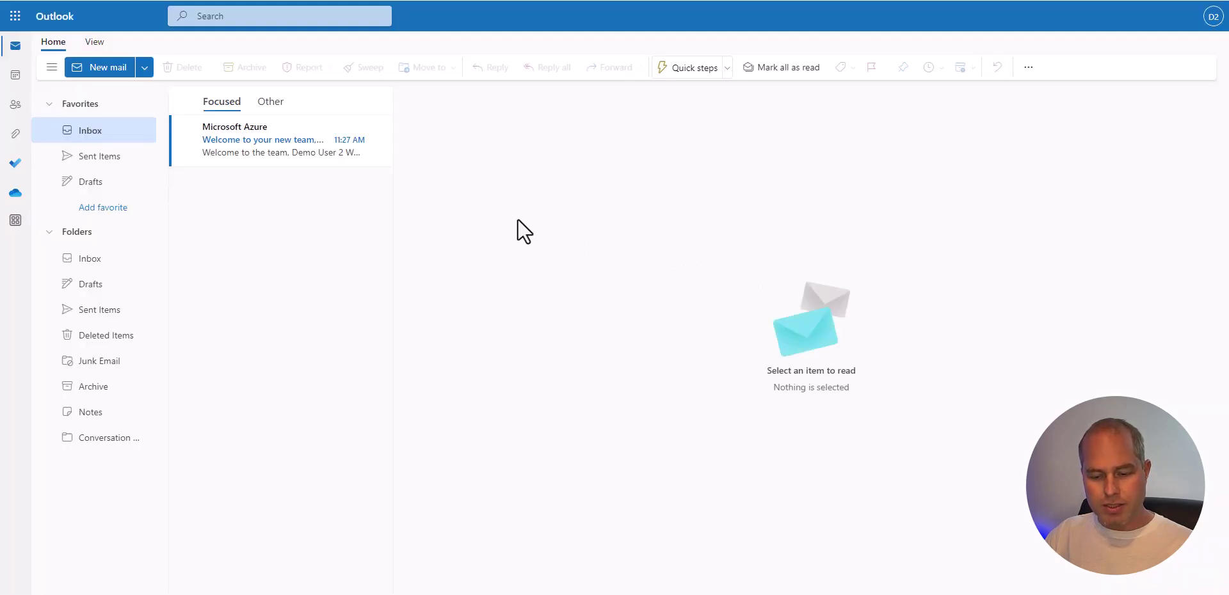
- Open the Microsoft Azure 'Welcome to your new team' email in the Inbox
{"action": "left_click", "coordinate": [310, 151]}
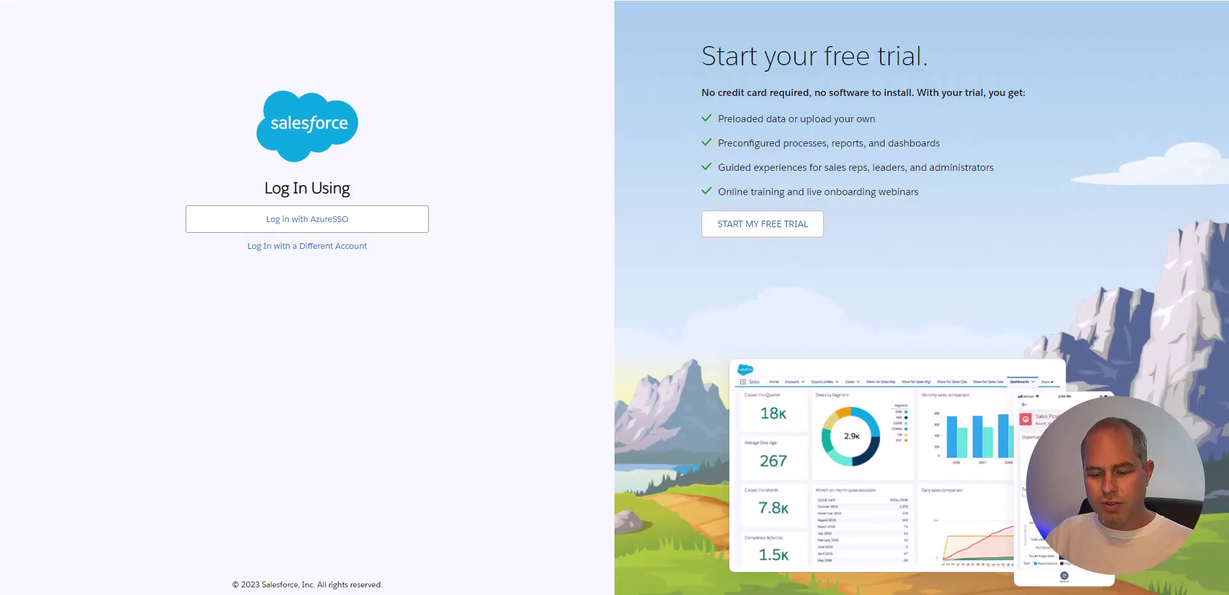
- Log in with AzureSSO as Demo User 2 and highlight the AADSTS50105 not-assigned error
{"action": "left_click", "coordinate": [311, 219]}
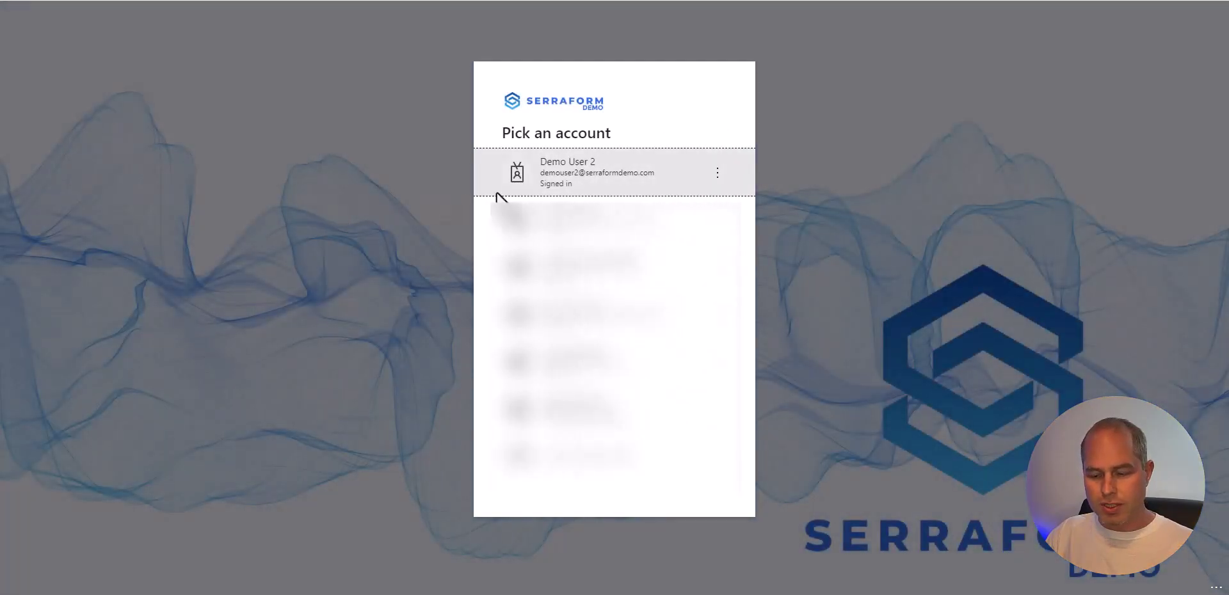
{"action": "left_click", "coordinate": [586, 190]}
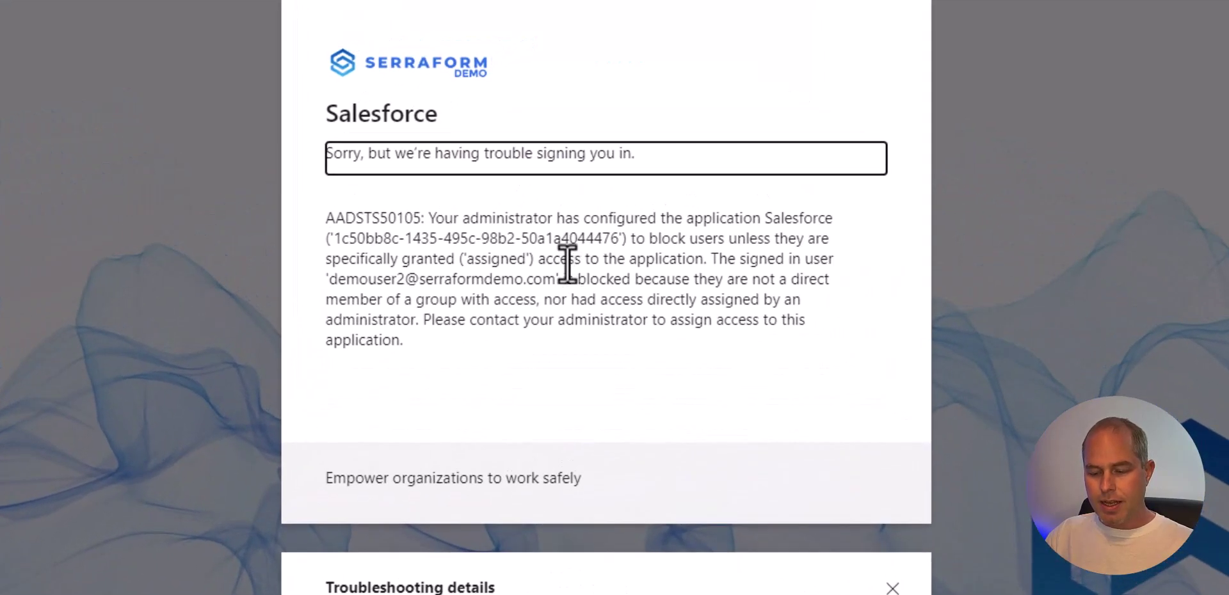
{"action": "left_click_drag", "start_coordinate": [710, 258], "coordinate": [536, 301]}
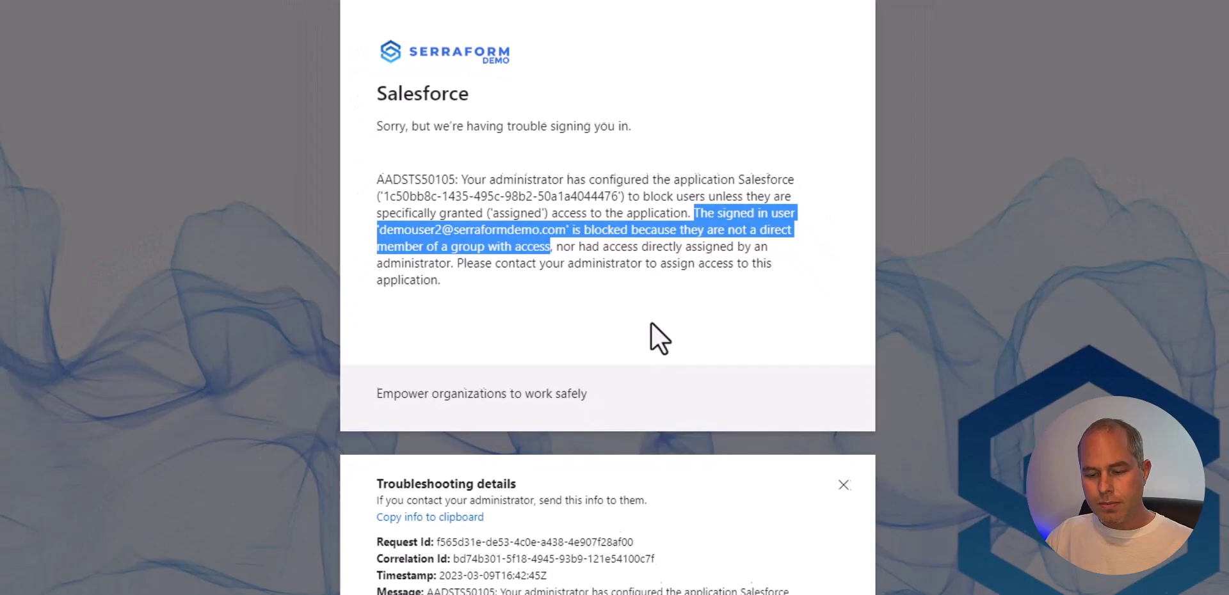
- Open the Salesforce enterprise application's Users and groups, showing no assignments
{"action": "left_click", "coordinate": [662, 409]}
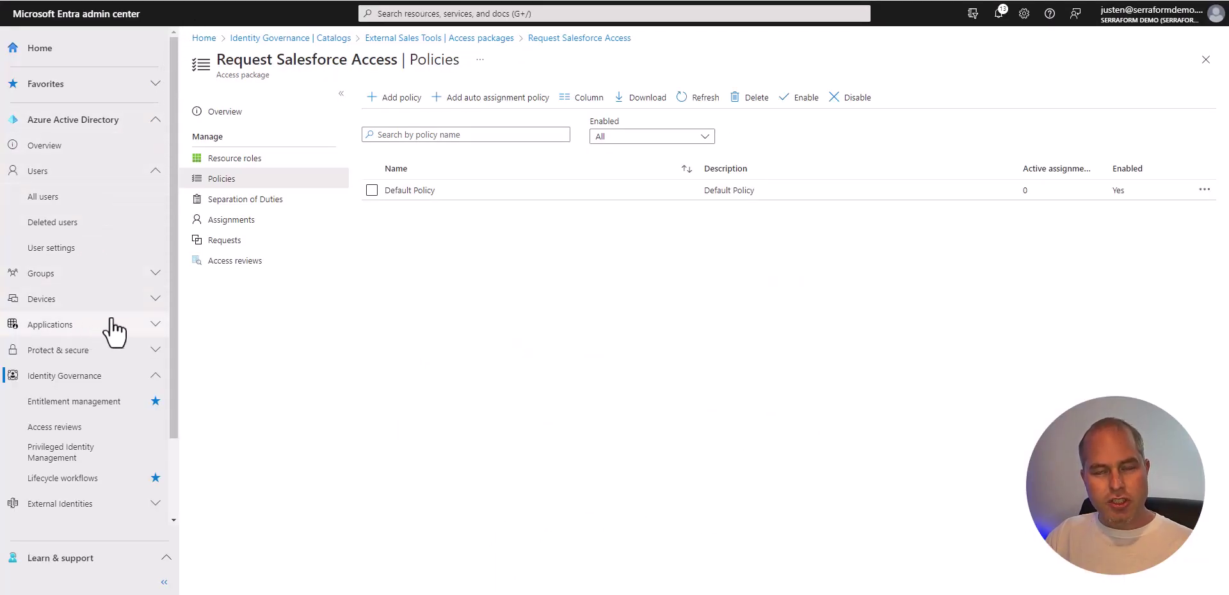
{"action": "left_click", "coordinate": [156, 328]}
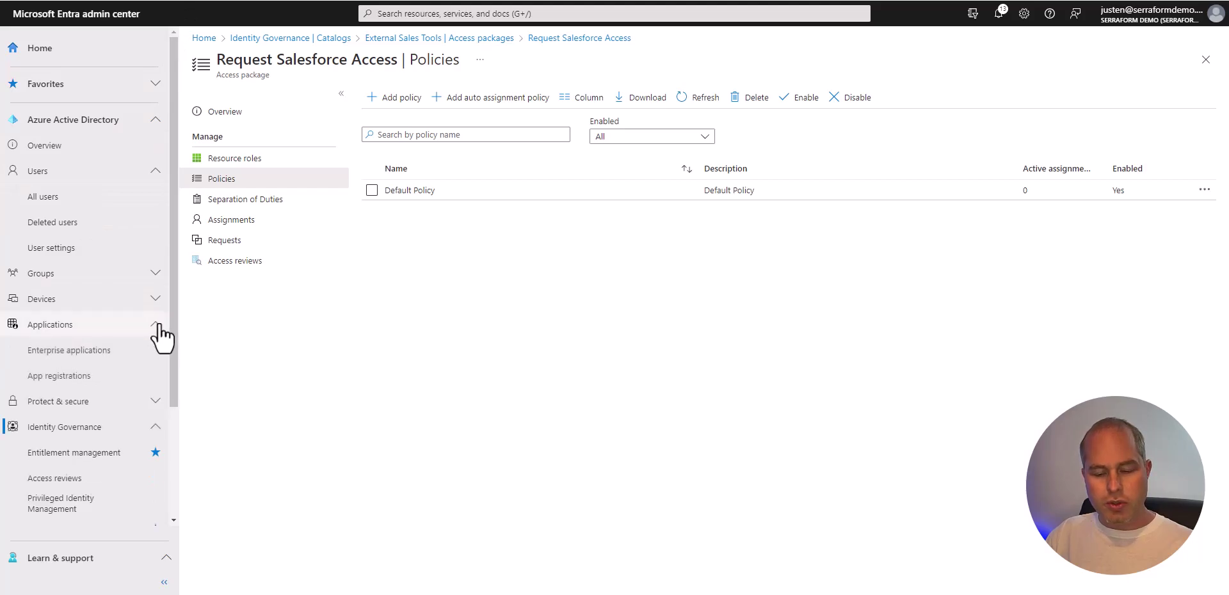
{"action": "left_click", "coordinate": [96, 350]}
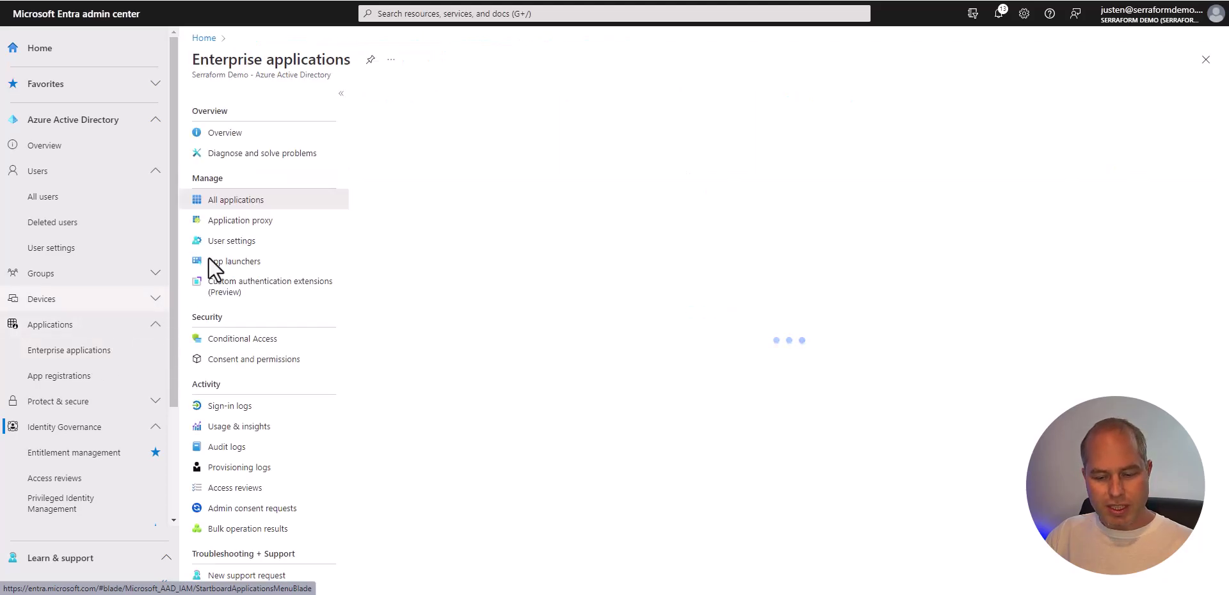
{"action": "left_click", "coordinate": [288, 204]}
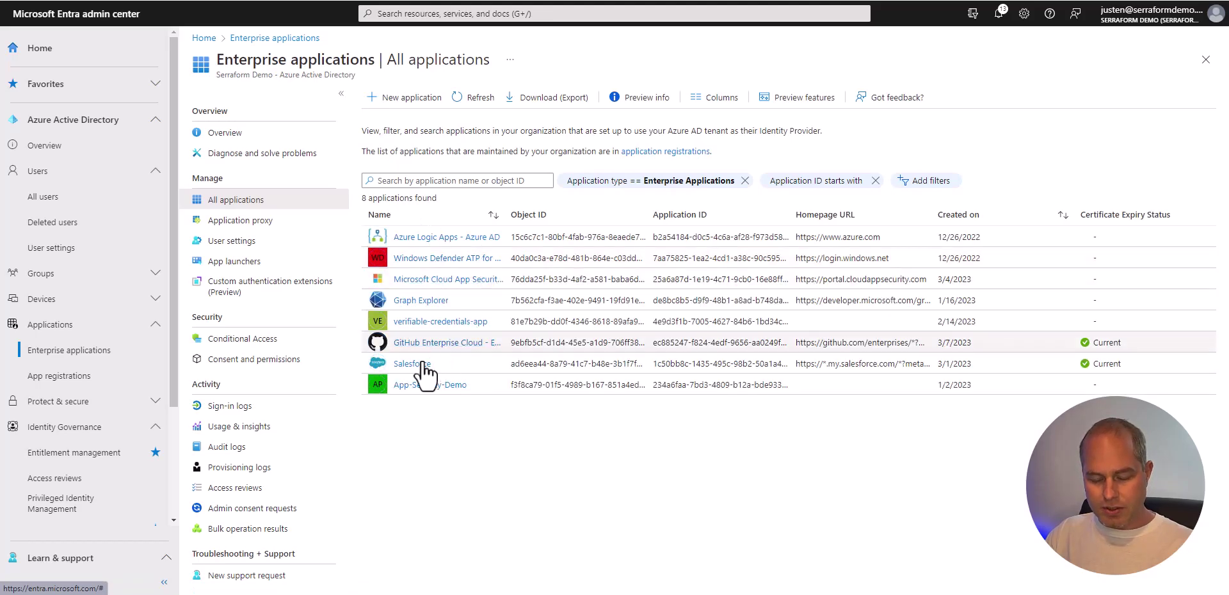
{"action": "left_click", "coordinate": [422, 365]}
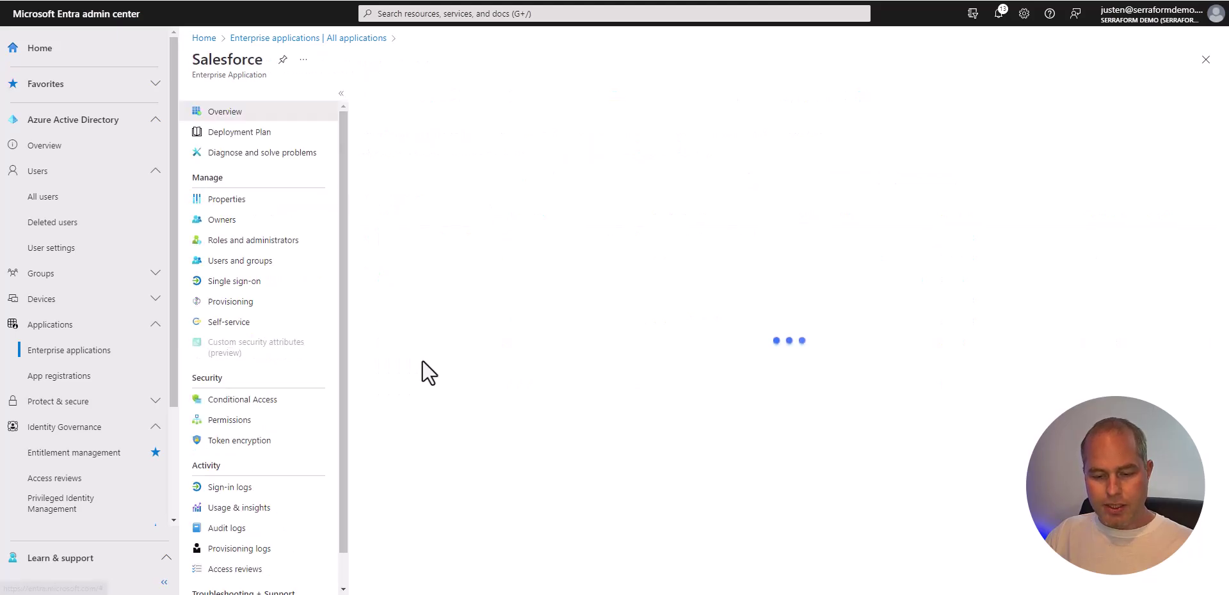
{"action": "left_click", "coordinate": [269, 262]}
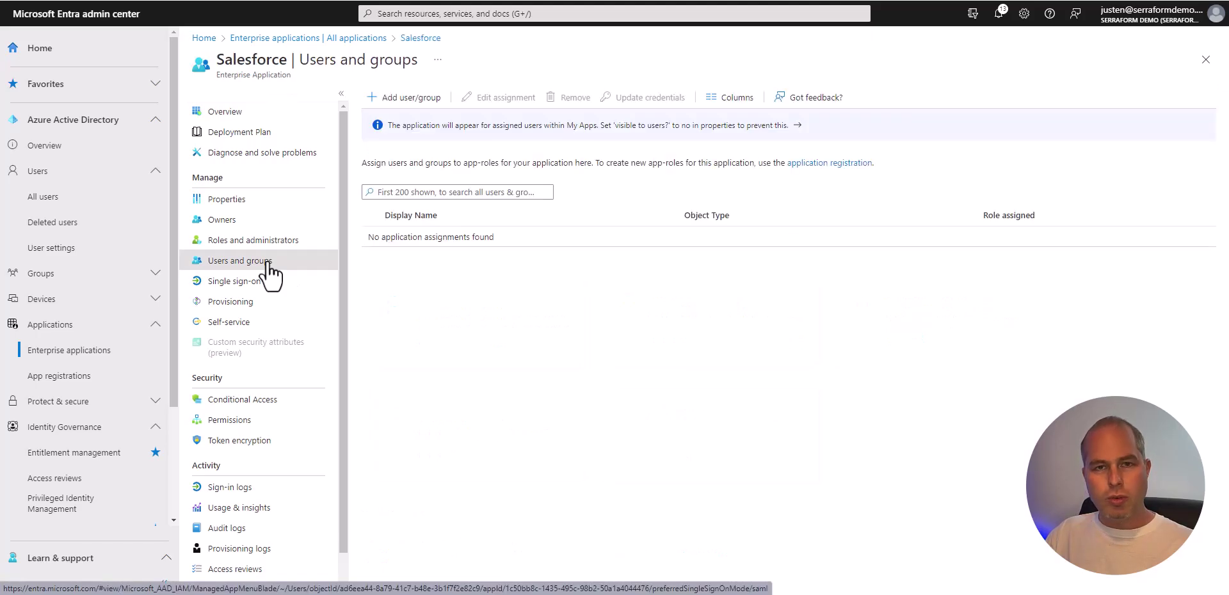
{"action": "mouse_move", "coordinate": [360, 209]}
{"action": "left_mouse_down"}
{"action": "mouse_move", "coordinate": [523, 251]}
{"action": "mouse_move", "coordinate": [360, 208]}
{"action": "left_mouse_up"}
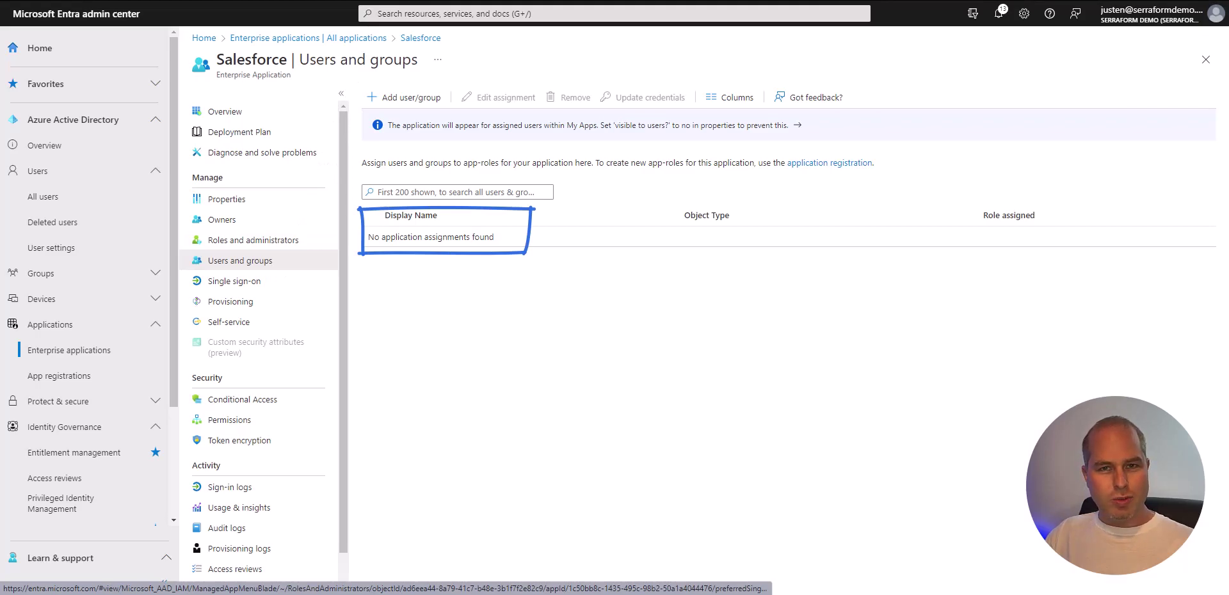
{"action": "key", "text": "Escape"}
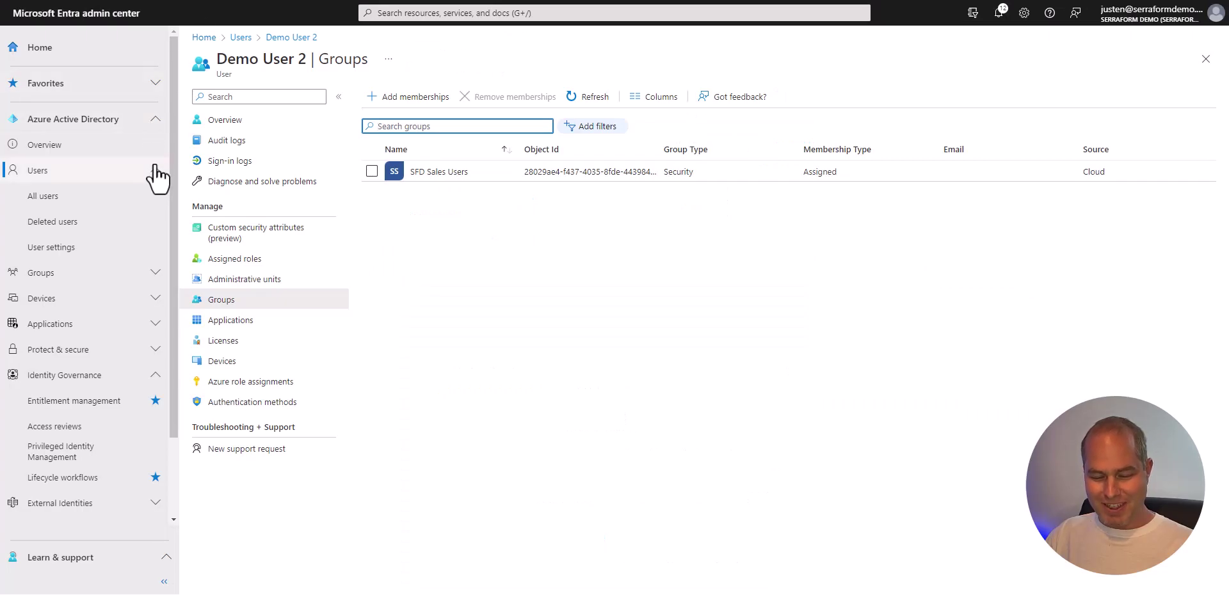
- Show the External Sales Tools catalog's resources: Salesforce and the SFD External Sales site
{"action": "left_click", "coordinate": [155, 171]}
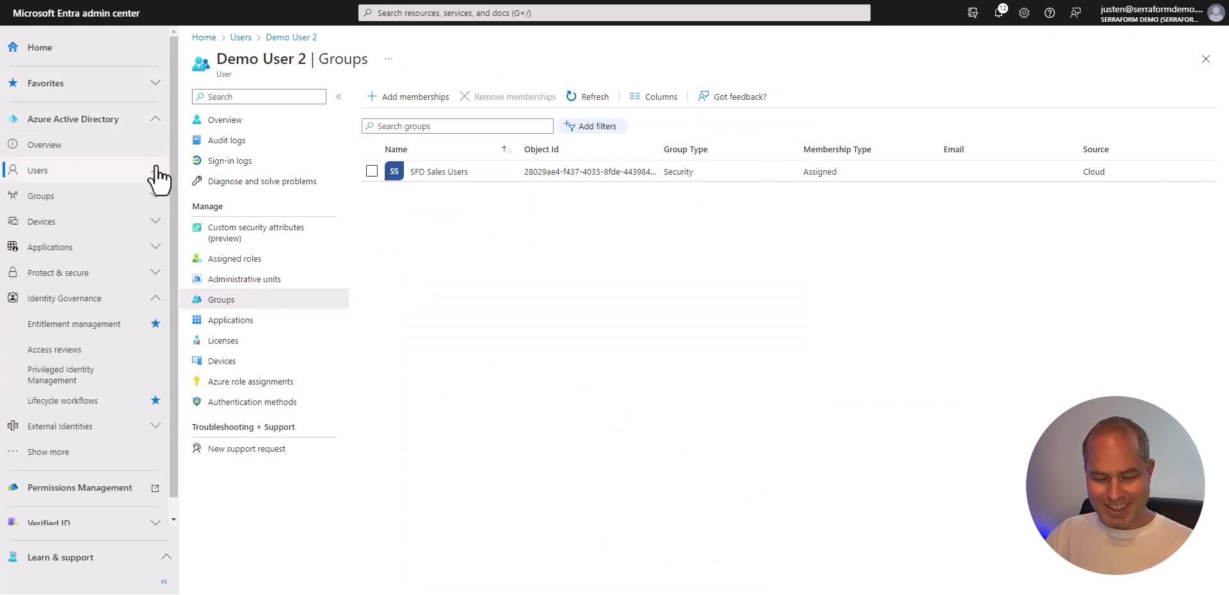
{"action": "left_click", "coordinate": [116, 335]}
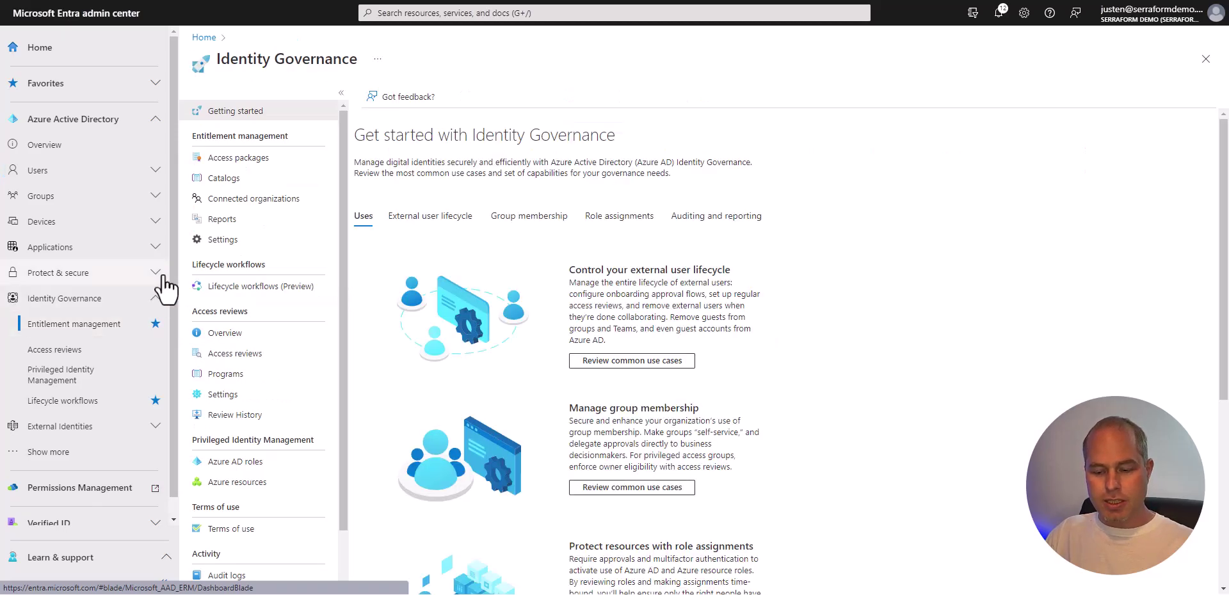
{"action": "left_click", "coordinate": [217, 185]}
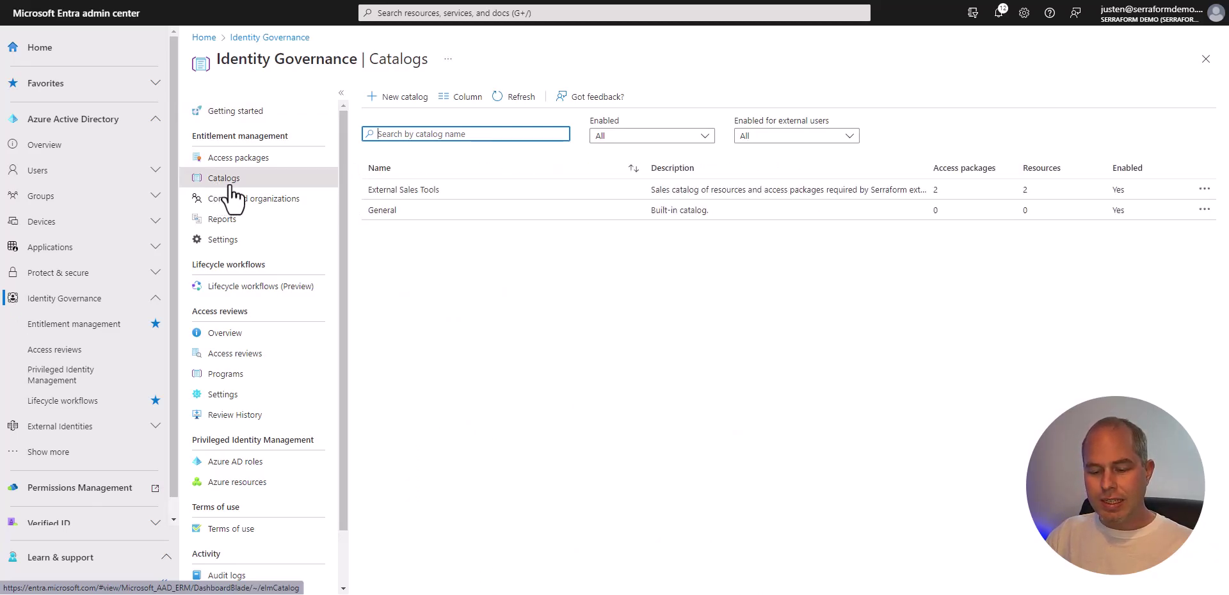
{"action": "left_click", "coordinate": [408, 190]}
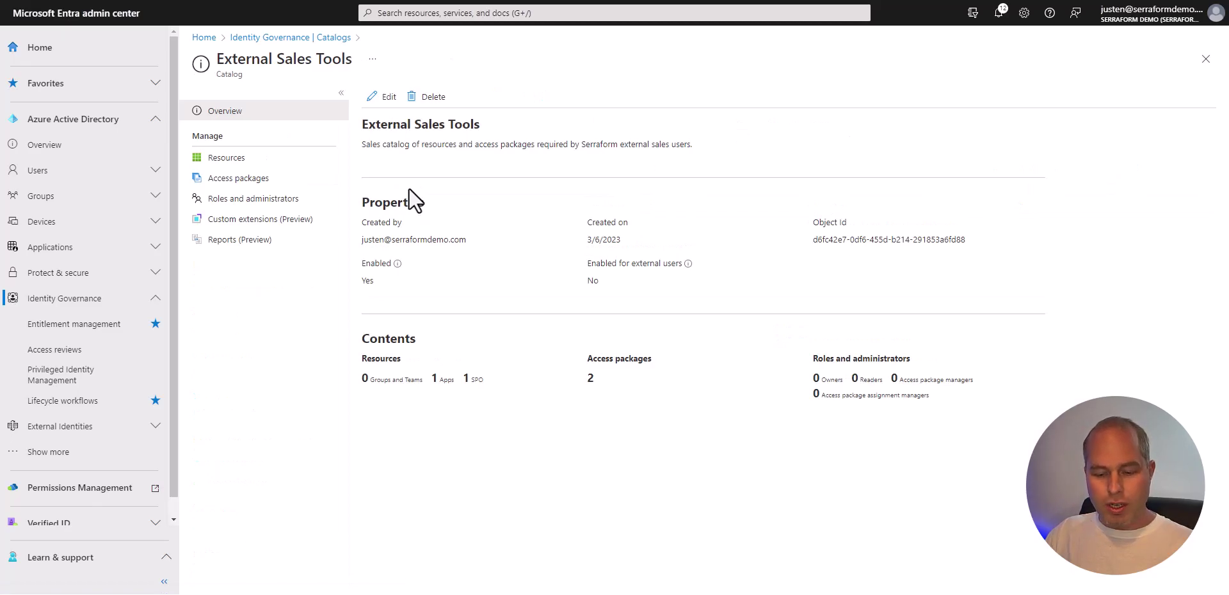
{"action": "left_click", "coordinate": [280, 160]}
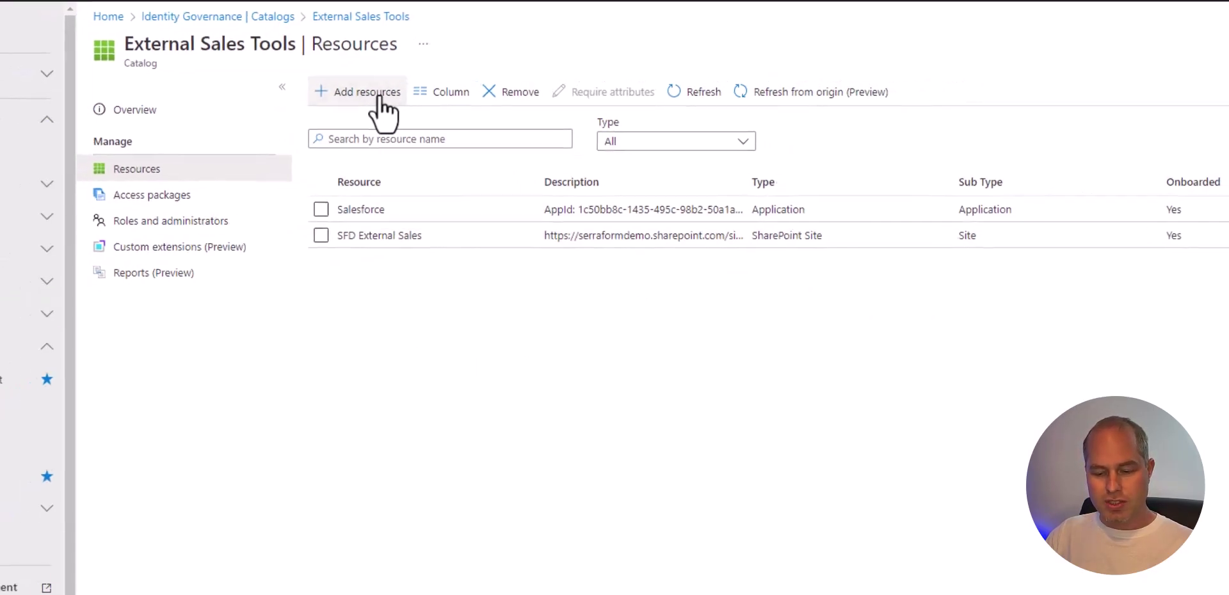
{"action": "left_click", "coordinate": [380, 93]}
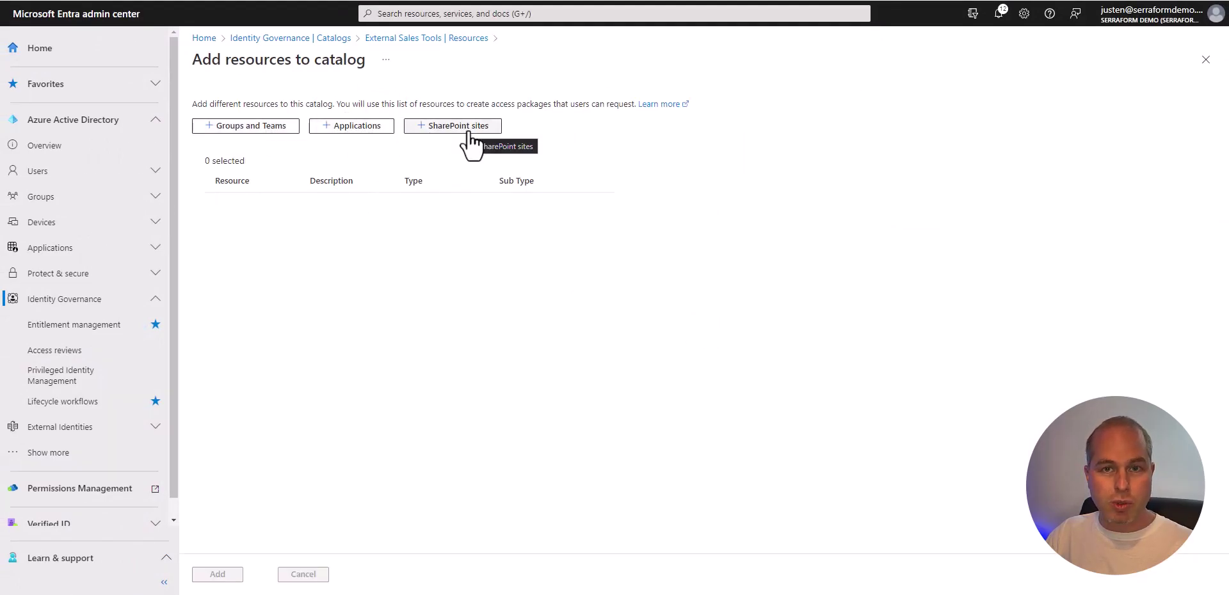
{"action": "left_click", "coordinate": [469, 37]}
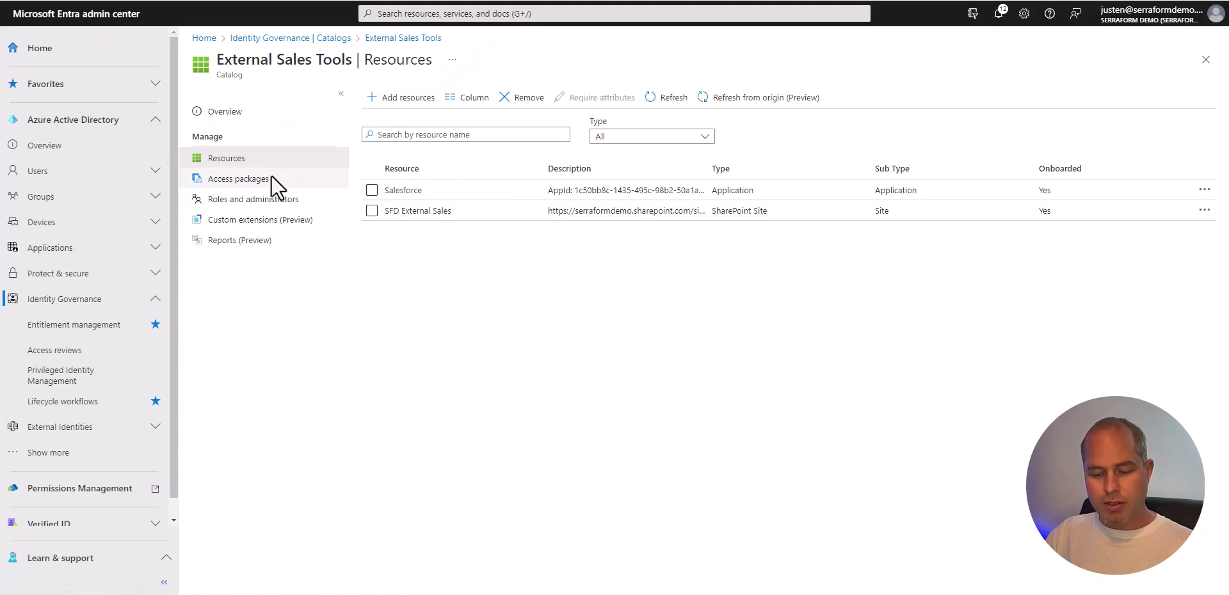
- View the External Sales Tools catalog's custom extensions, then list its two access packages
{"action": "left_click", "coordinate": [269, 221]}
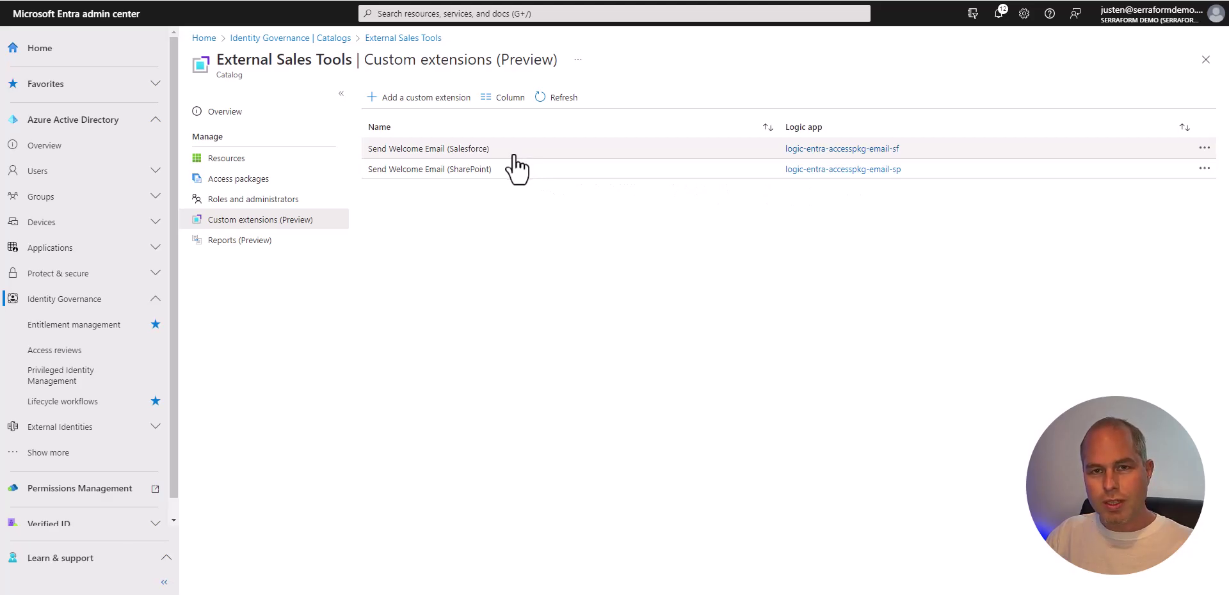
{"action": "left_click", "coordinate": [268, 188]}
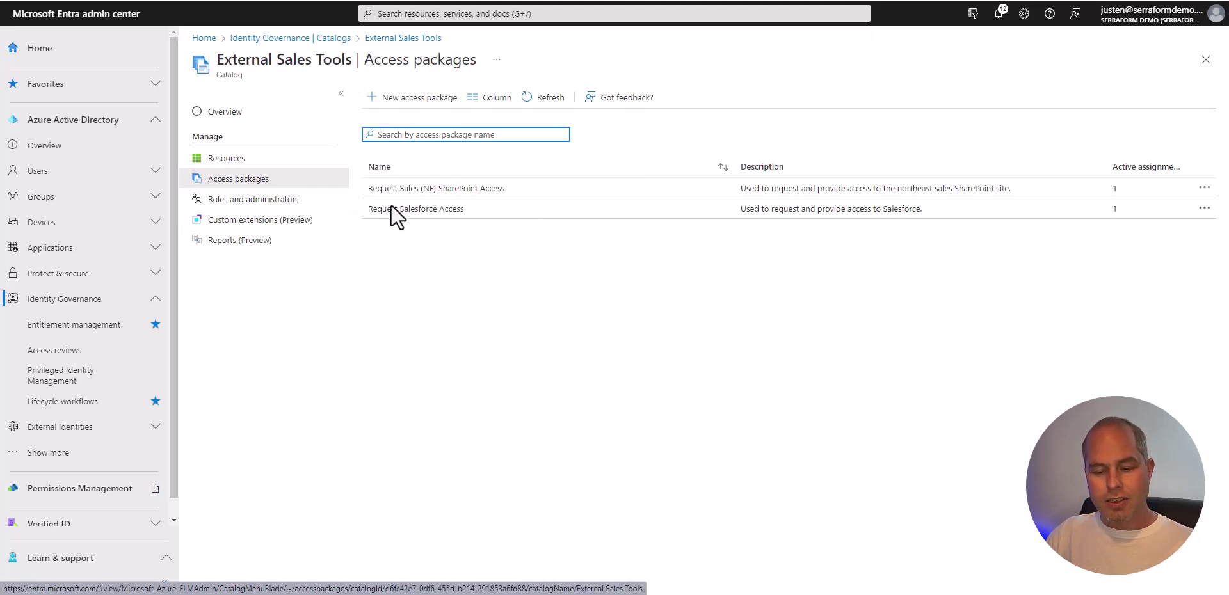
- Open the Request Salesforce Access package's Default Policy and start editing it
{"action": "left_click", "coordinate": [494, 217]}
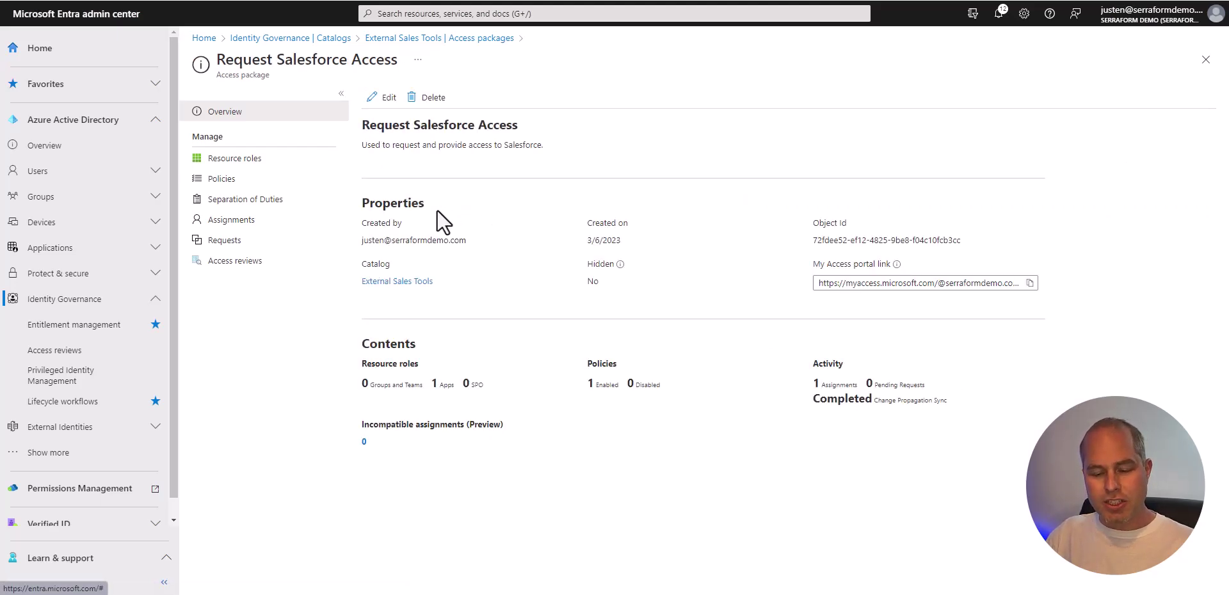
{"action": "left_click", "coordinate": [282, 182]}
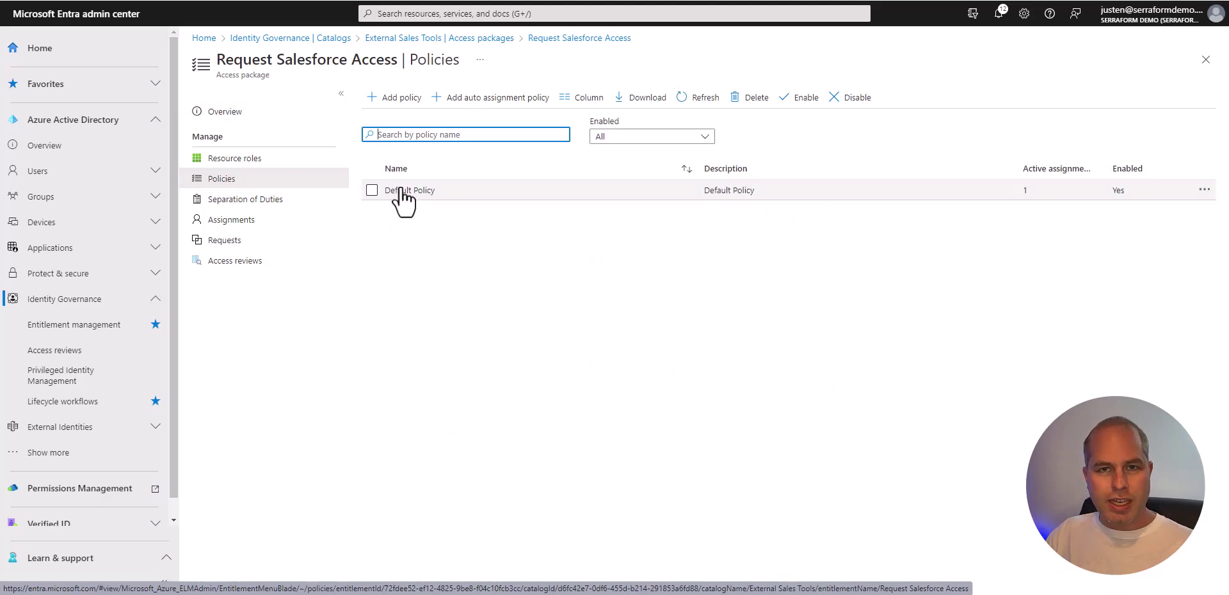
{"action": "left_click", "coordinate": [404, 190]}
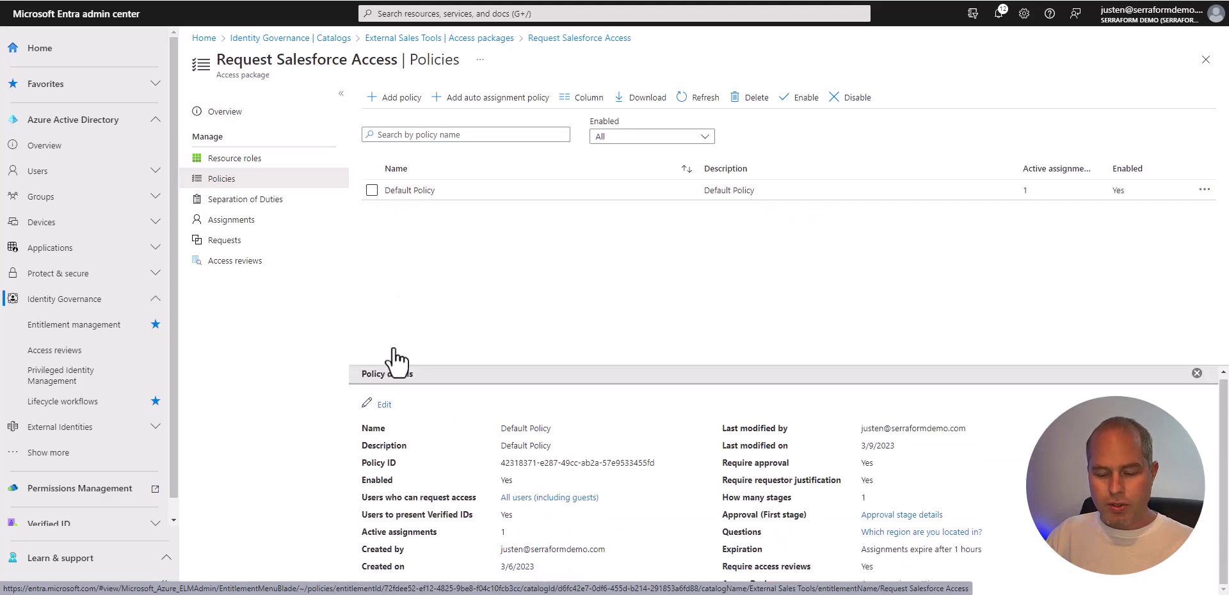
{"action": "left_click", "coordinate": [383, 404]}
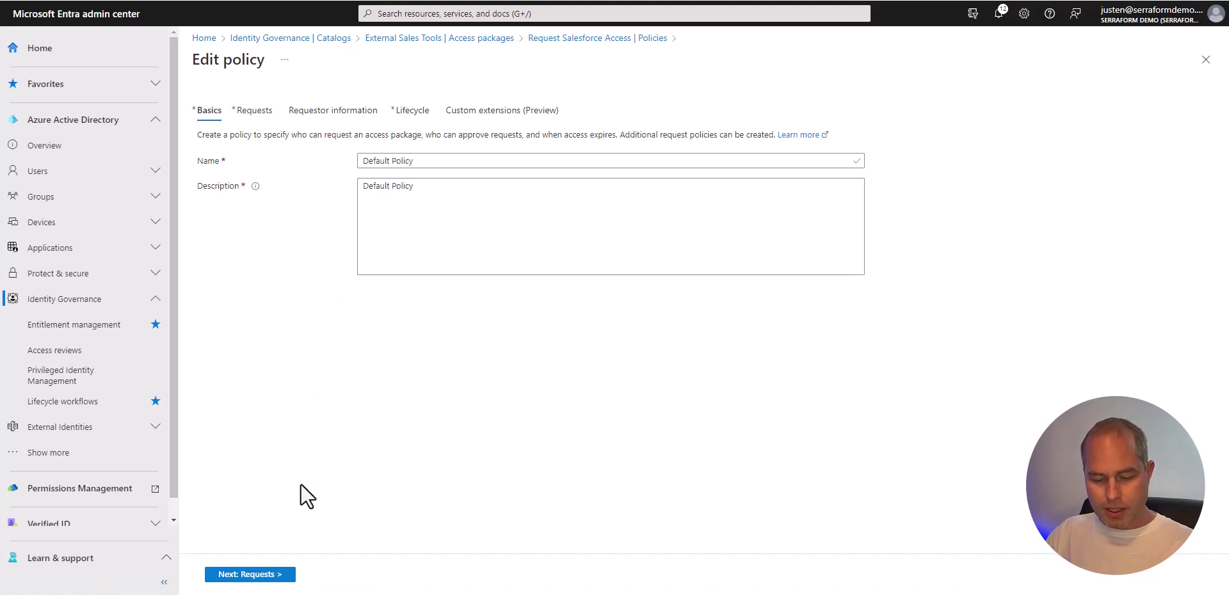
{"action": "left_click", "coordinate": [275, 575]}
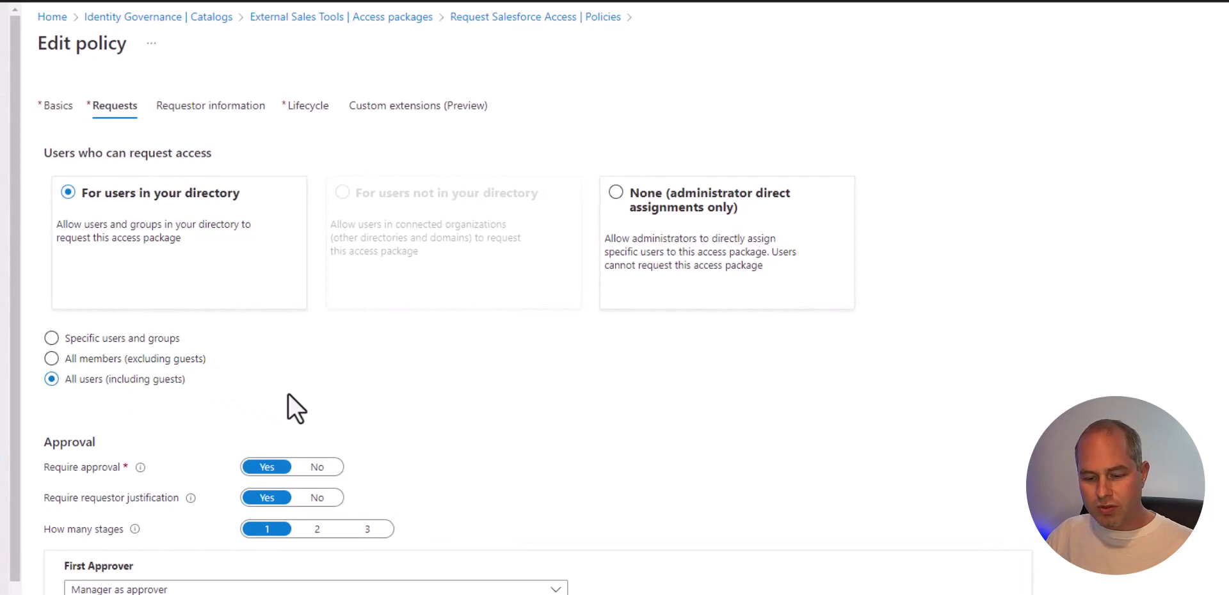
{"action": "scroll", "coordinate": [288, 394], "scroll_direction": "down", "scroll_amount": 4}
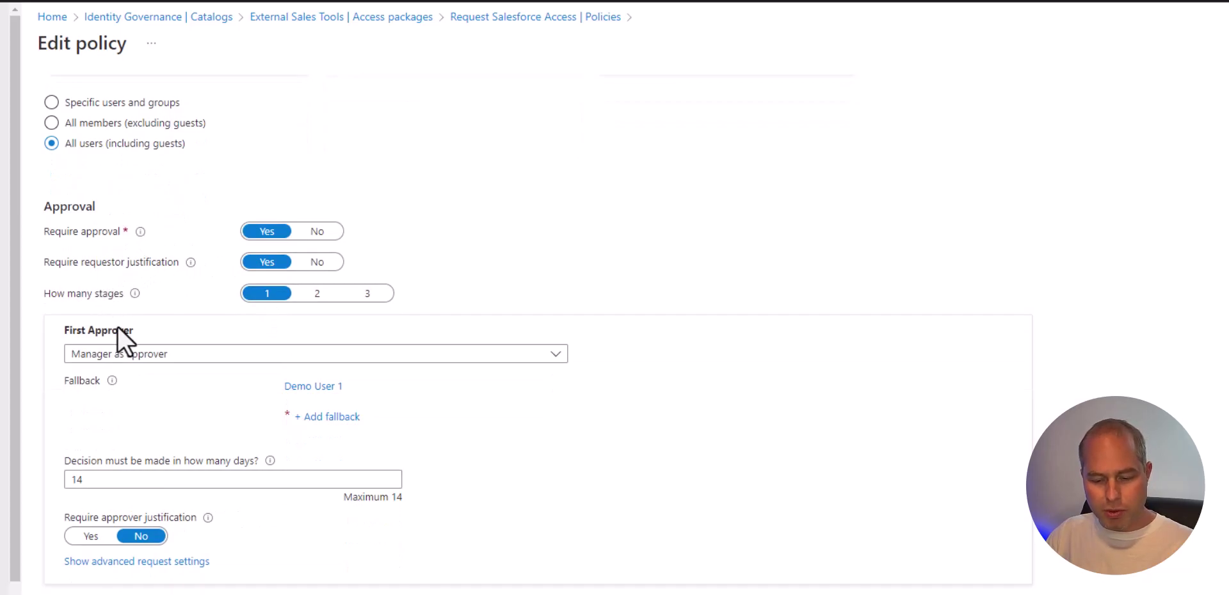
{"action": "left_click", "coordinate": [157, 357]}
{"action": "left_click", "coordinate": [191, 372]}
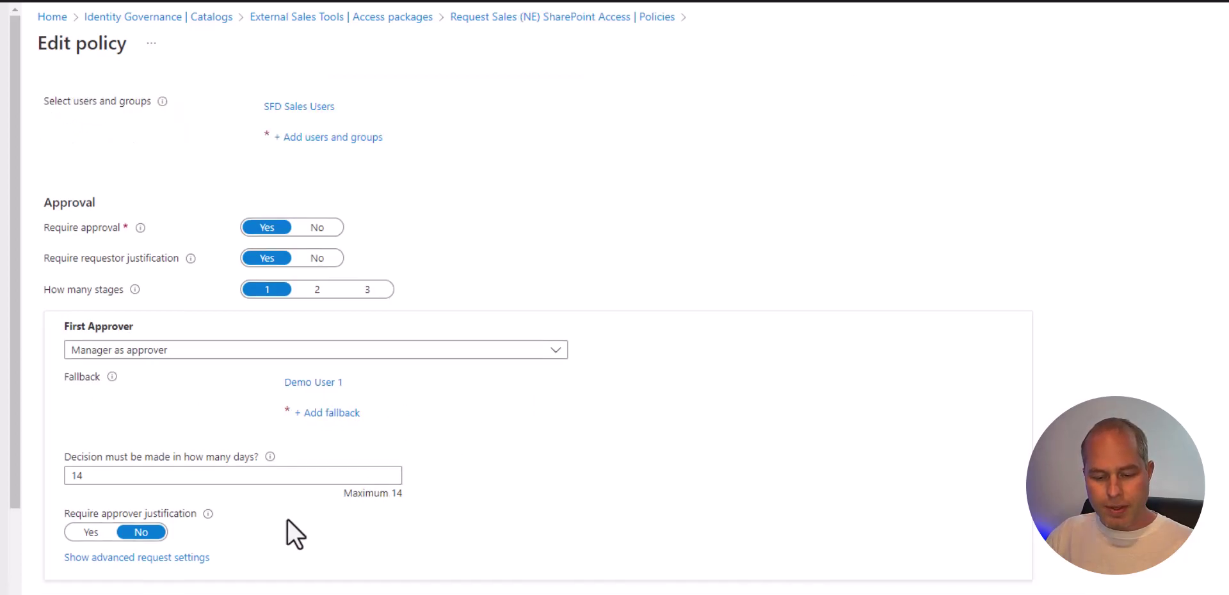
{"action": "scroll", "coordinate": [287, 520], "scroll_direction": "down", "scroll_amount": 1}
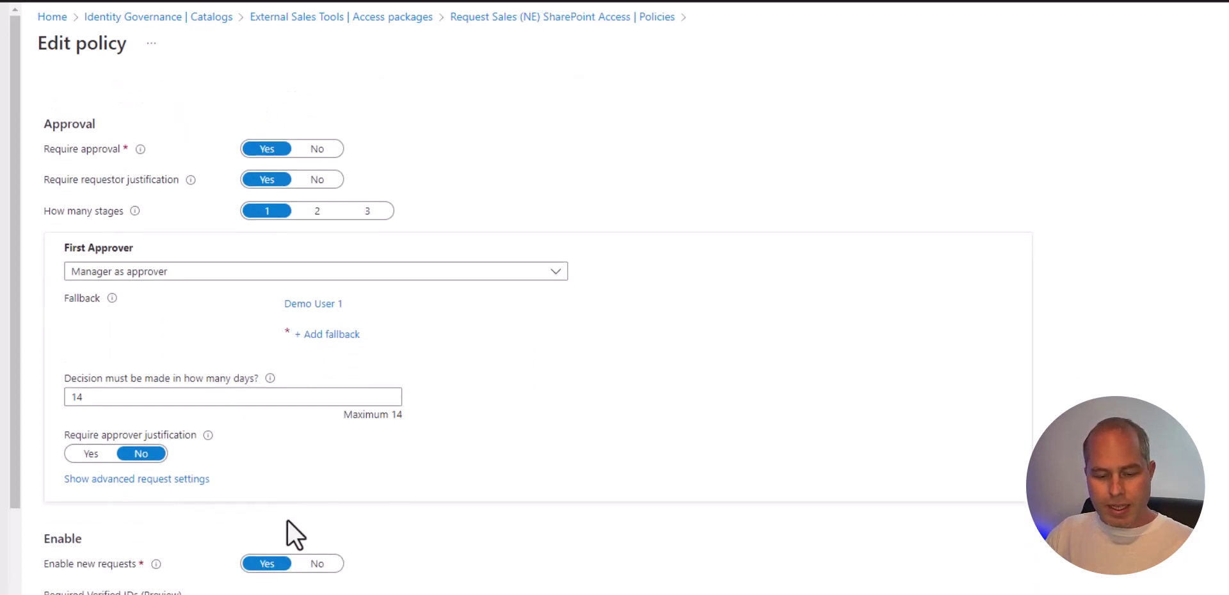
{"action": "scroll", "coordinate": [286, 520], "scroll_direction": "down", "scroll_amount": 1}
{"action": "scroll", "coordinate": [279, 530], "scroll_direction": "down", "scroll_amount": 1}
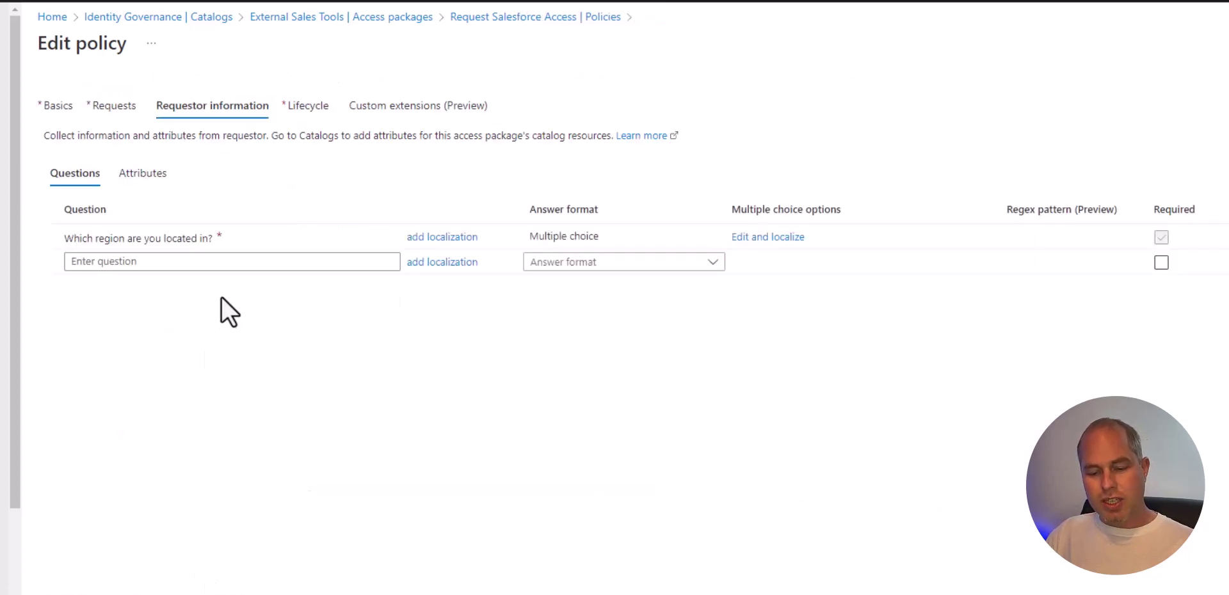
- Keep the region question as Multiple choice and review its four answer values
{"action": "left_click", "coordinate": [244, 238]}
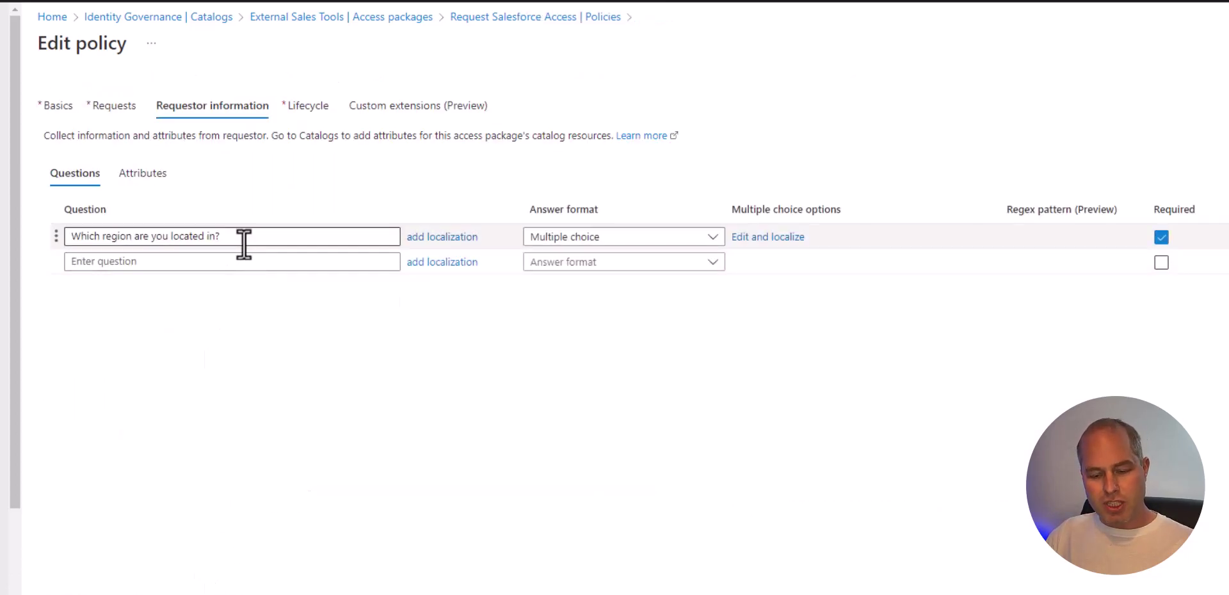
{"action": "left_click", "coordinate": [550, 238]}
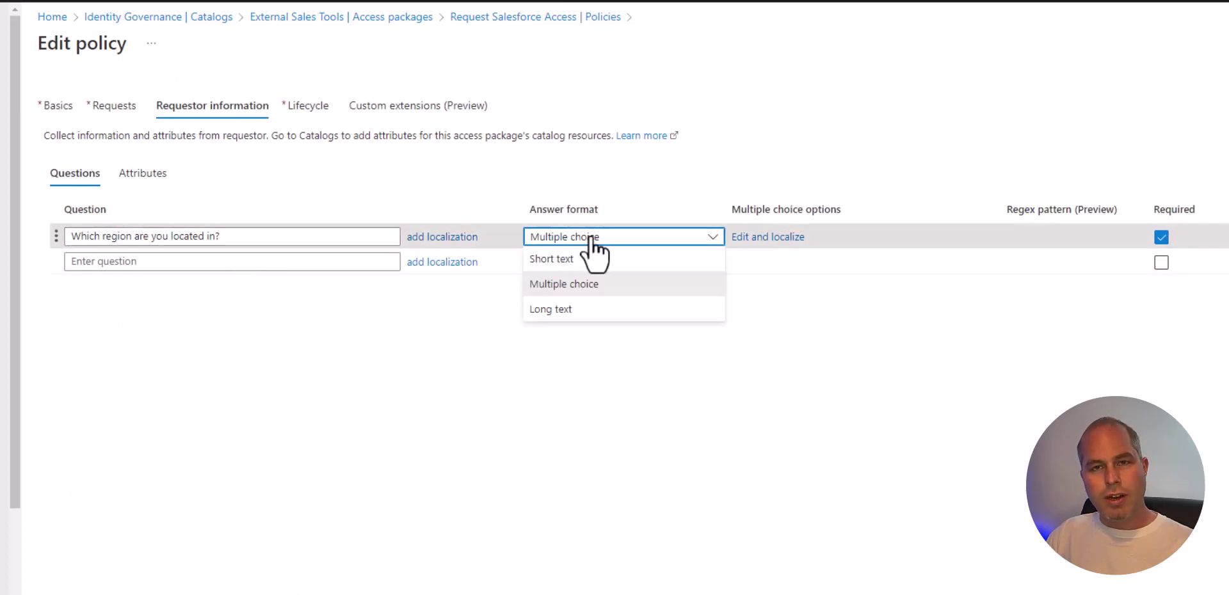
{"action": "left_click", "coordinate": [642, 390]}
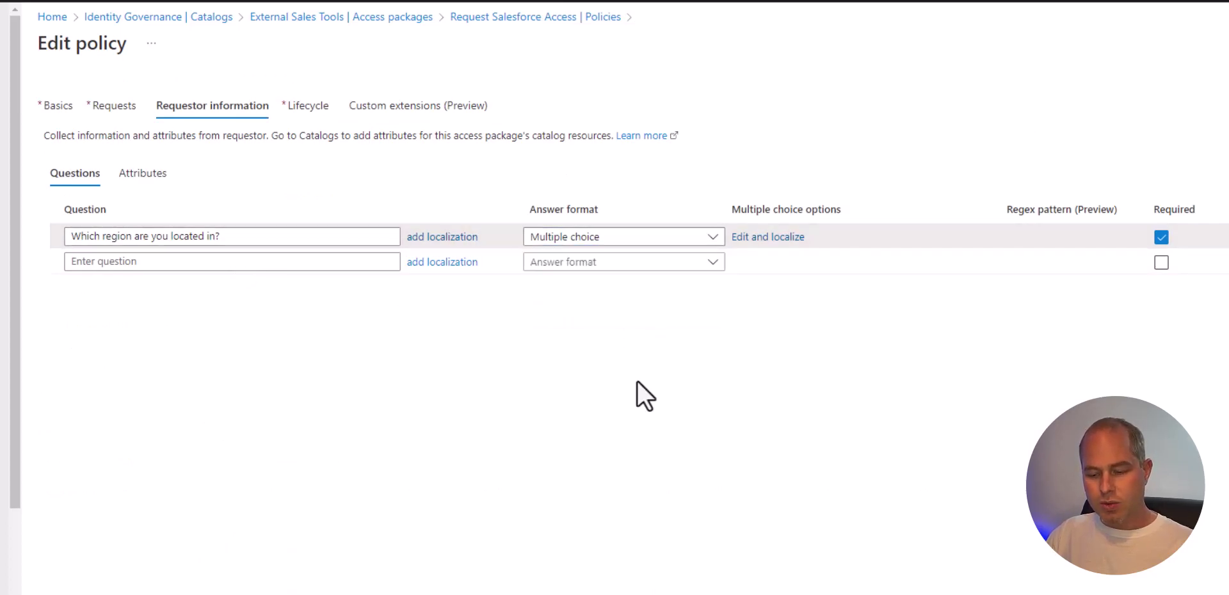
{"action": "left_click", "coordinate": [768, 239]}
{"action": "left_click", "coordinate": [760, 242]}
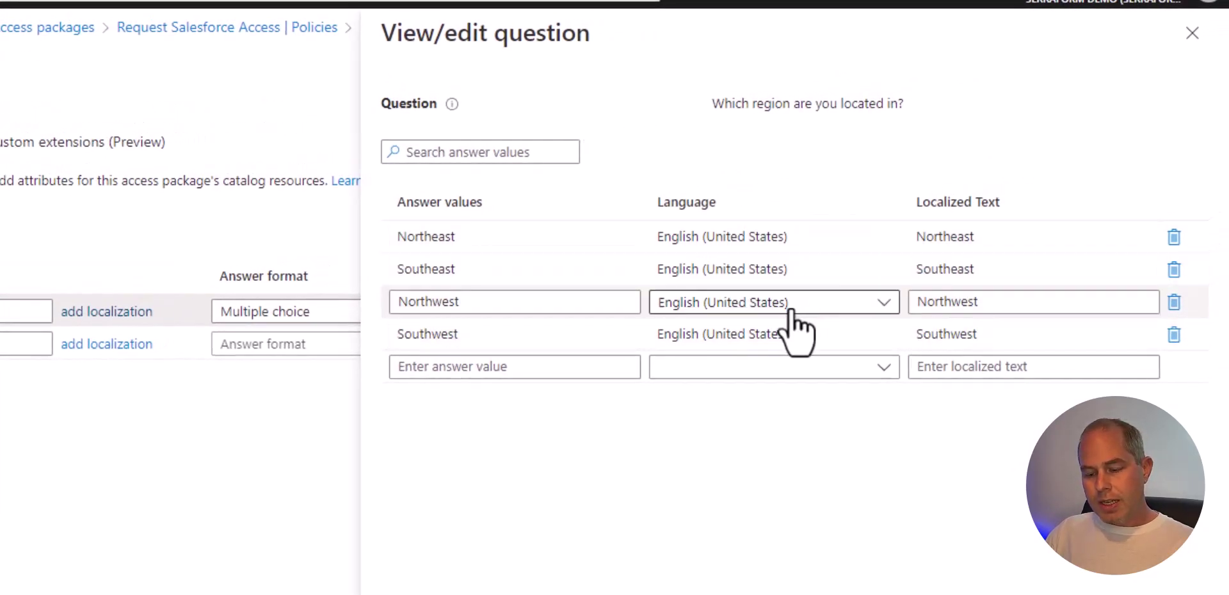
{"action": "left_click", "coordinate": [1192, 33]}
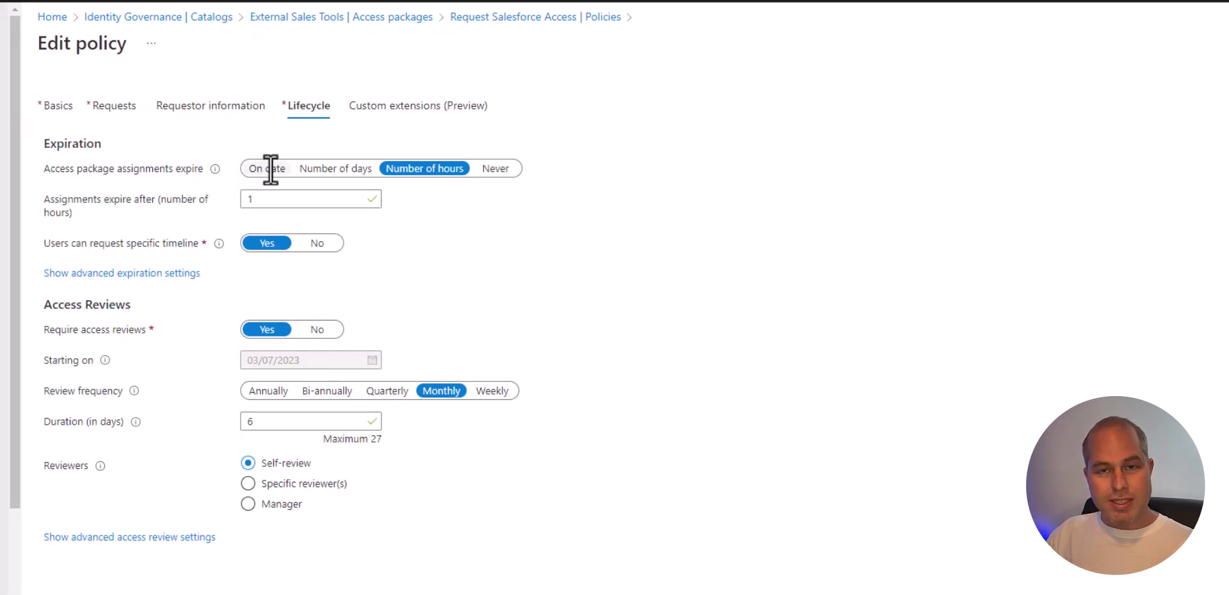
- Select the 1-hour assignment expiry value on the policy's Lifecycle settings
{"action": "left_click", "coordinate": [350, 198]}
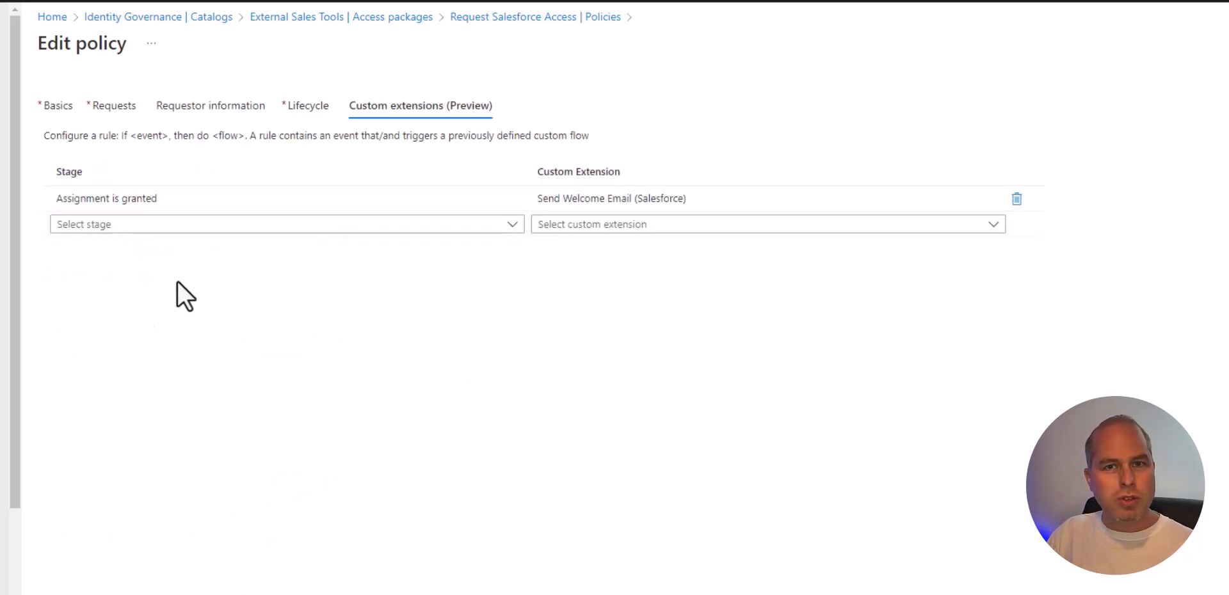
{"action": "left_click", "coordinate": [218, 199]}
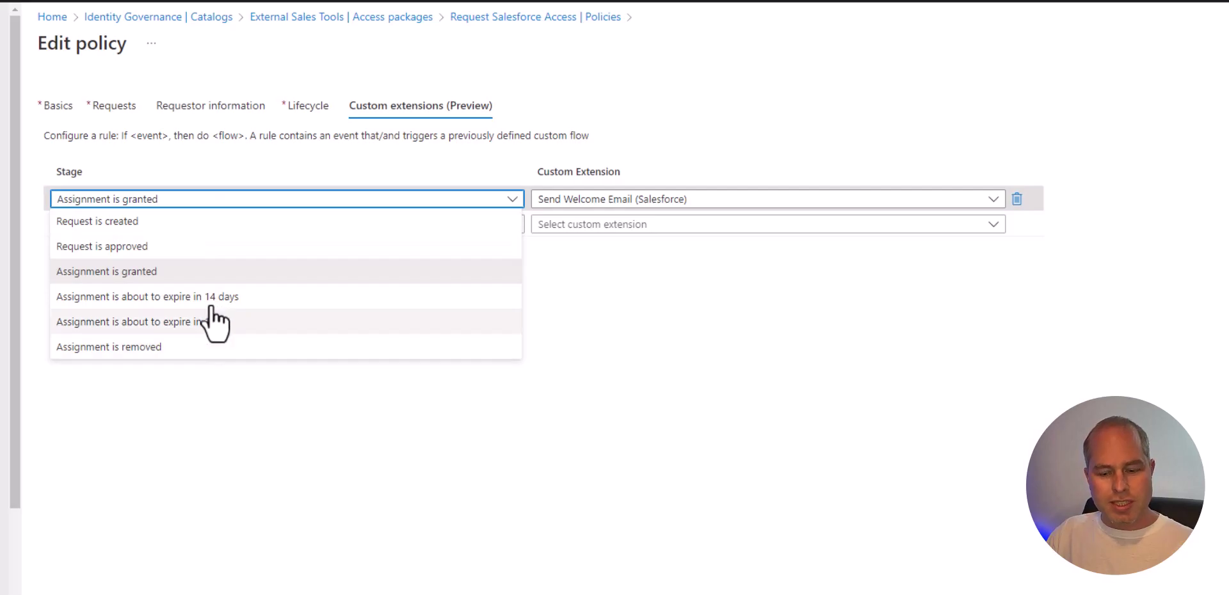
{"action": "left_click", "coordinate": [208, 274]}
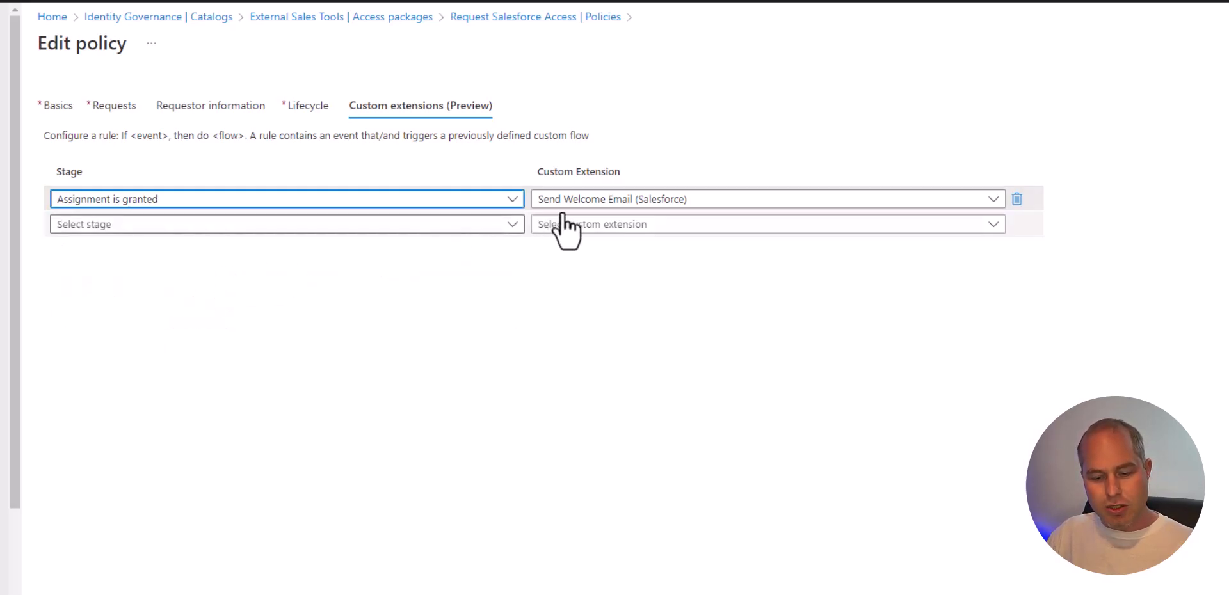
{"action": "left_click", "coordinate": [712, 203]}
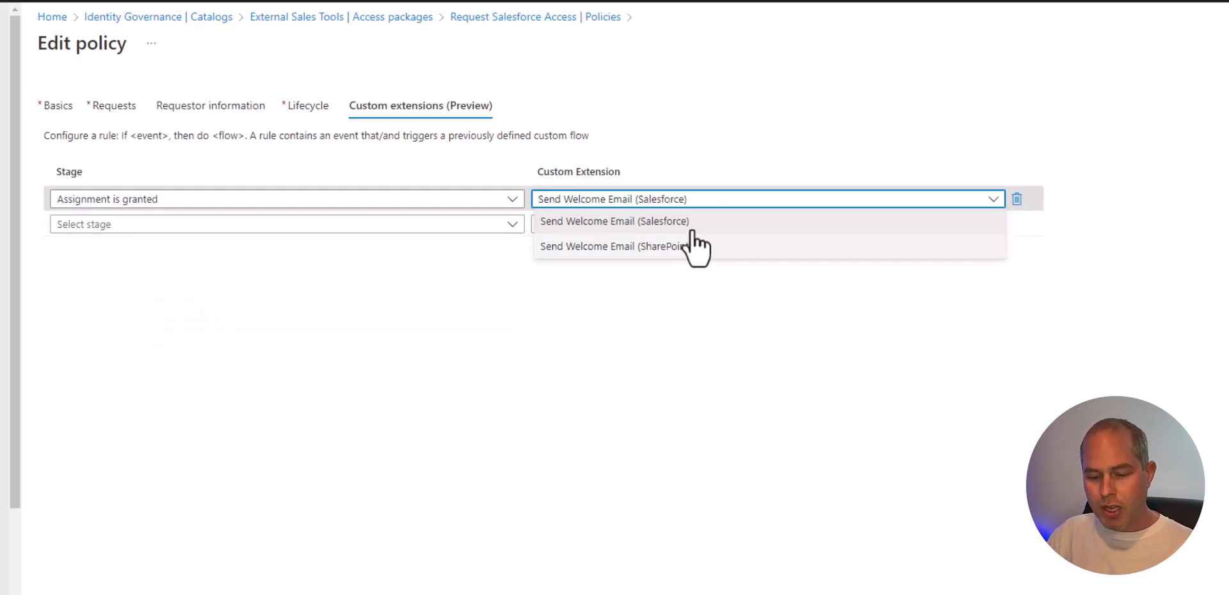
{"action": "left_click", "coordinate": [646, 312]}
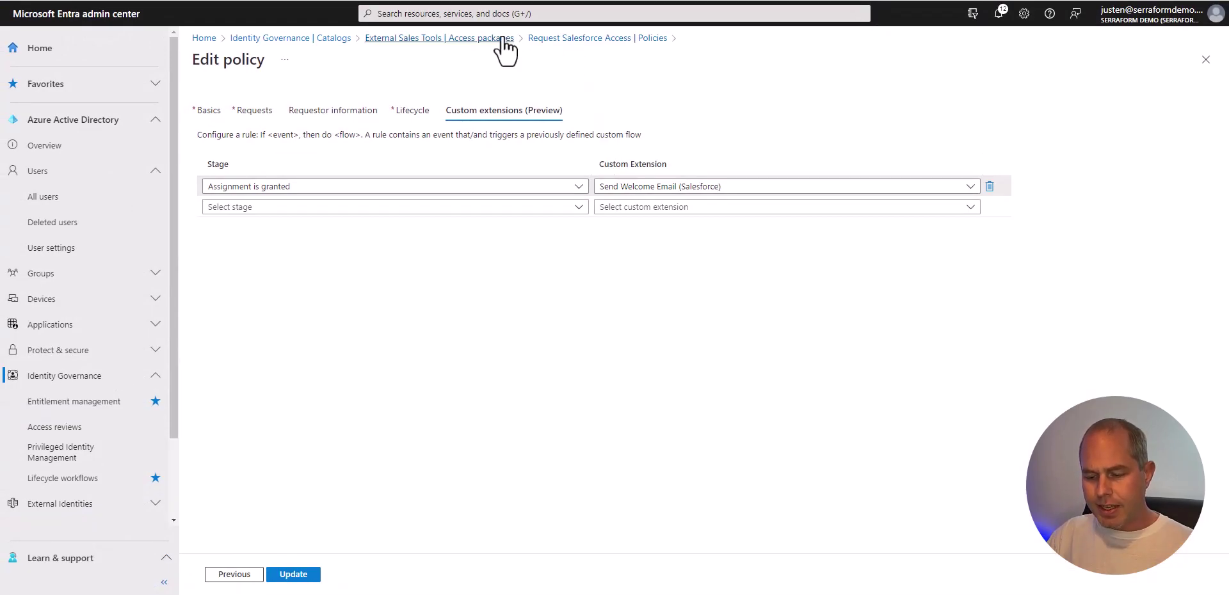
- In a new tab, enter the myaccess.microsoft.com portal address, fixing a typo
{"action": "key", "text": "ctrl+t"}
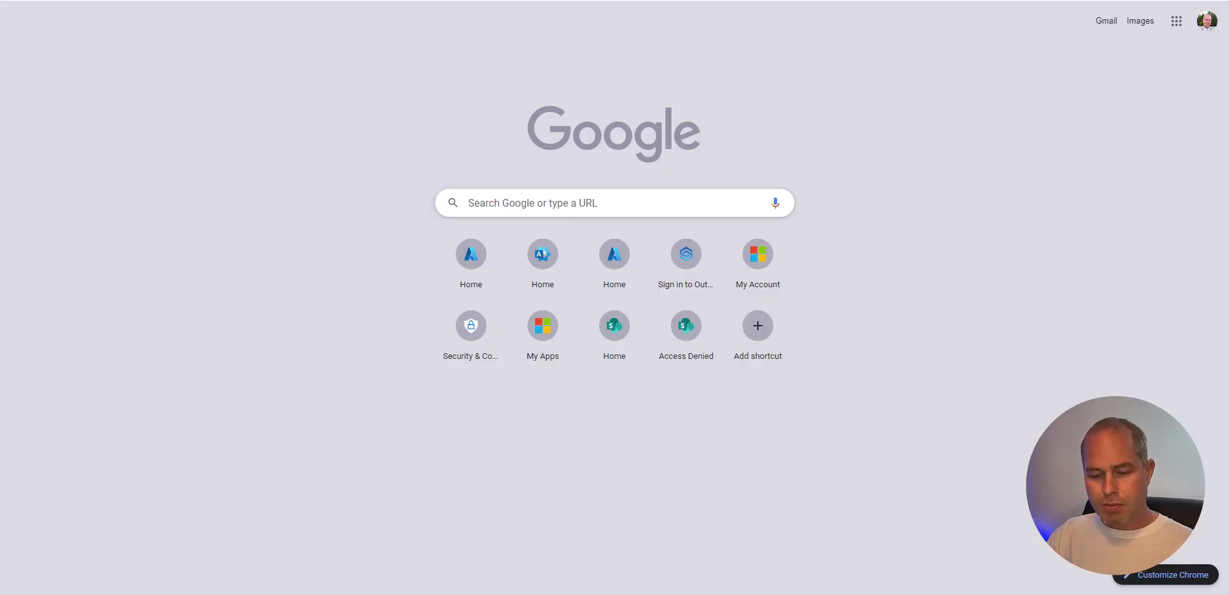
{"action": "type", "text": "myacc.microsoft.com"}
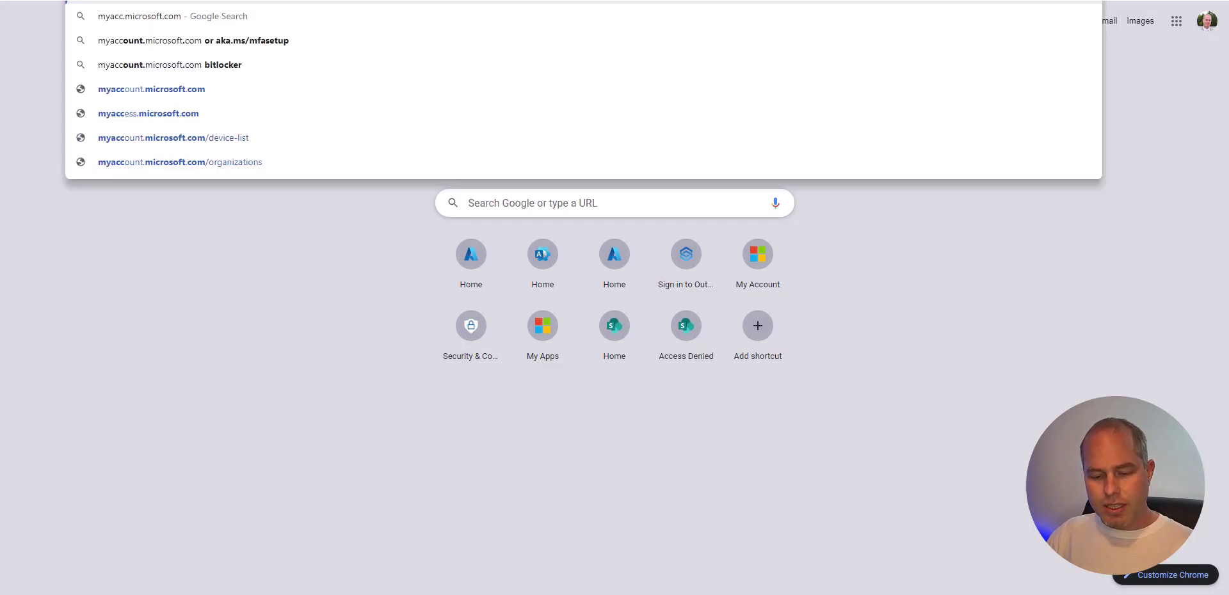
{"action": "key", "text": "BackSpace"}
{"action": "type", "text": "ce"}
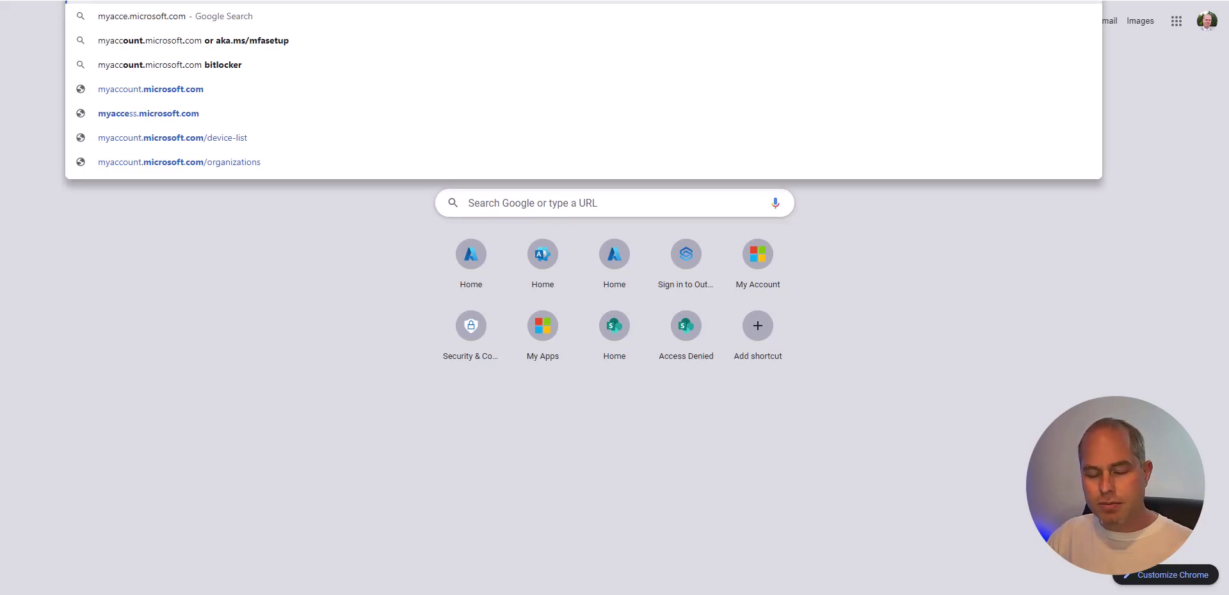
{"action": "type", "text": "ss"}
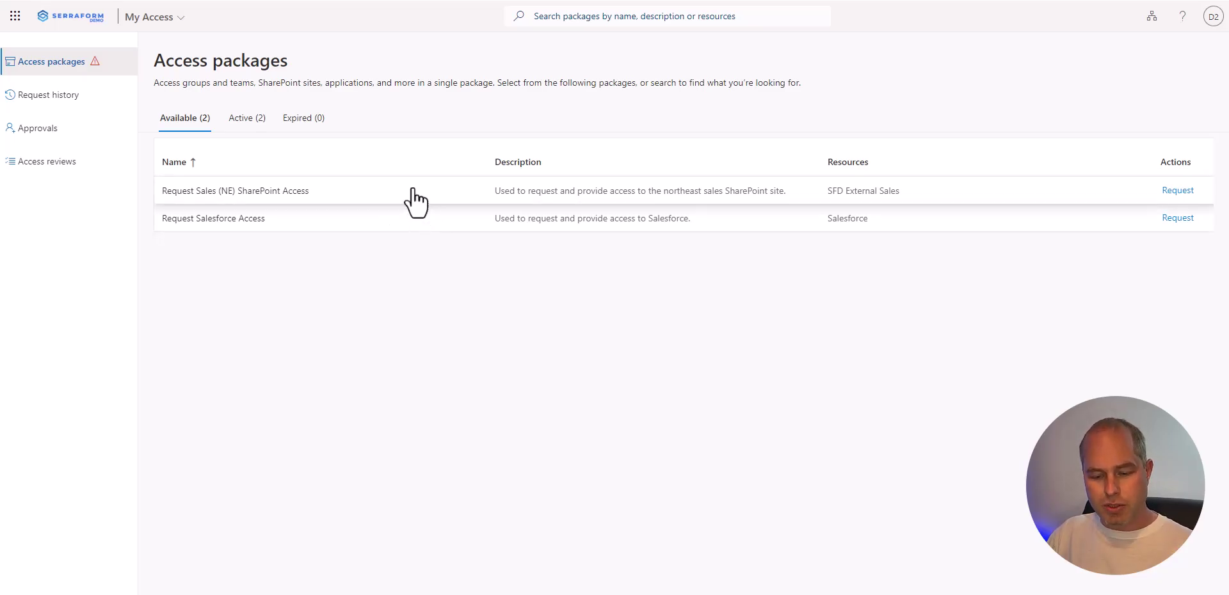
- Request Salesforce Access for the Northeast region with a typed business justification
{"action": "left_click", "coordinate": [311, 211]}
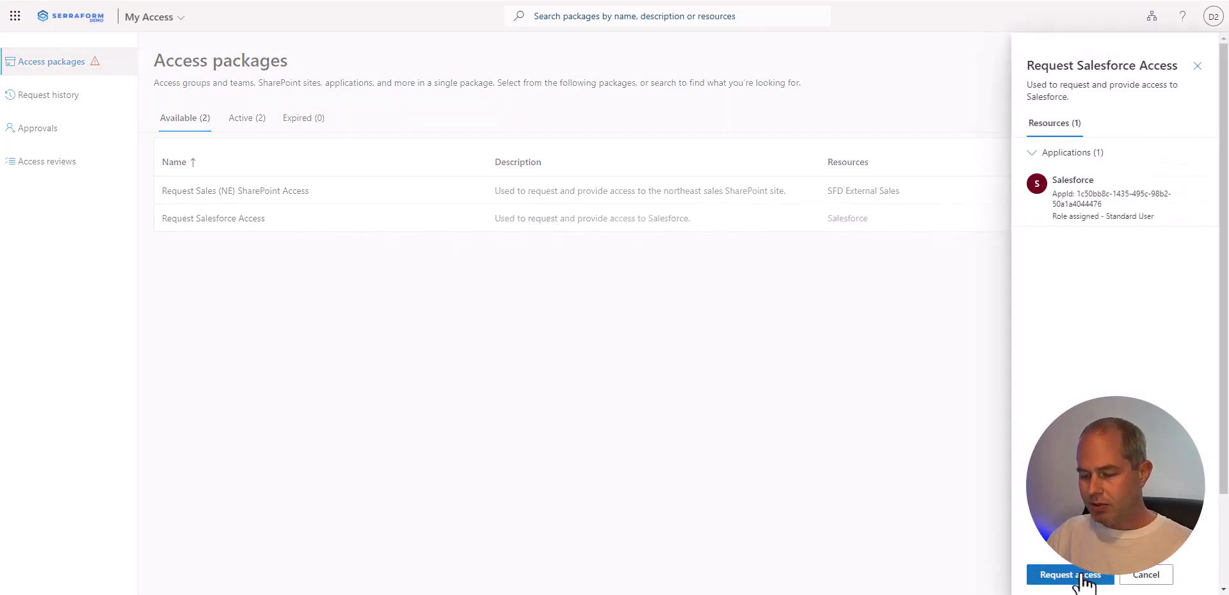
{"action": "left_click", "coordinate": [1060, 580]}
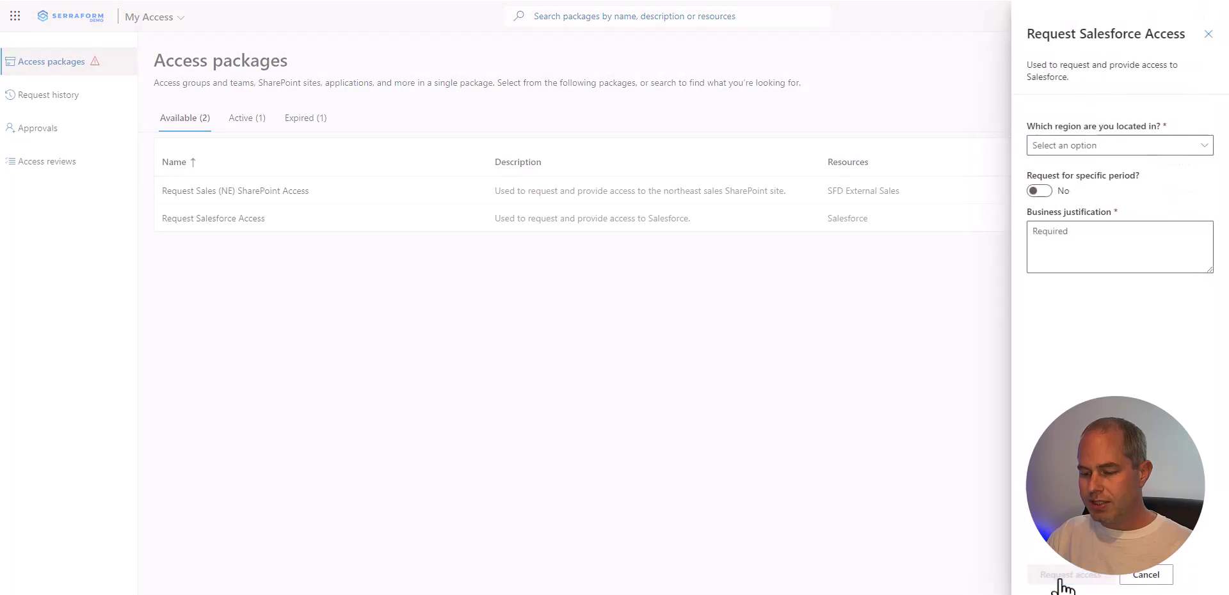
{"action": "left_click", "coordinate": [1090, 146]}
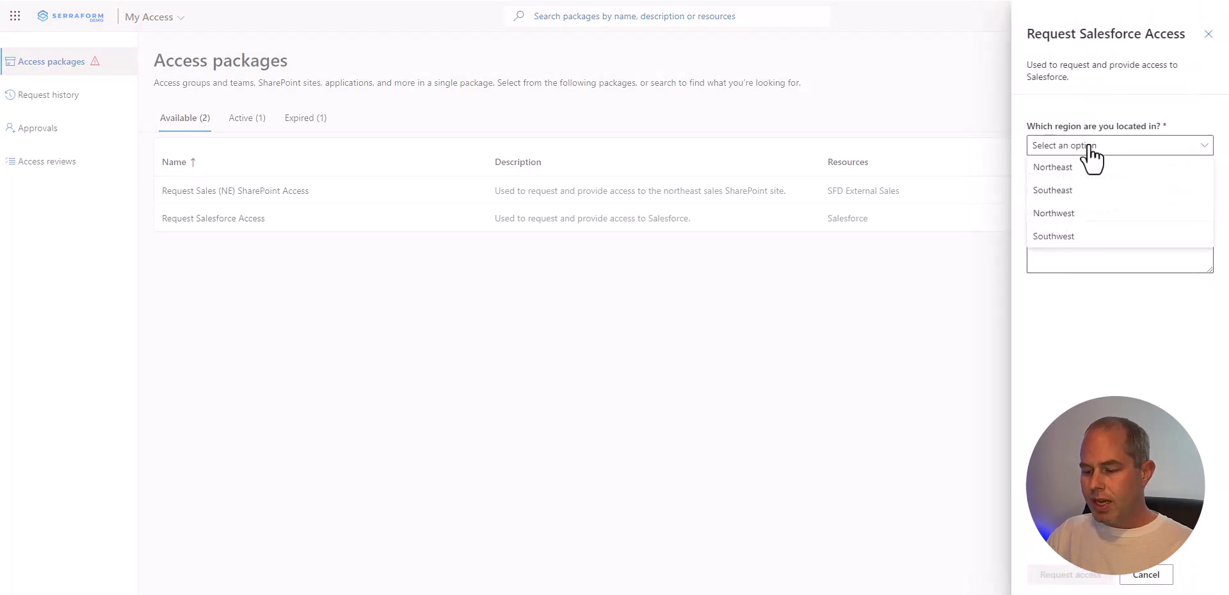
{"action": "left_click", "coordinate": [1095, 168]}
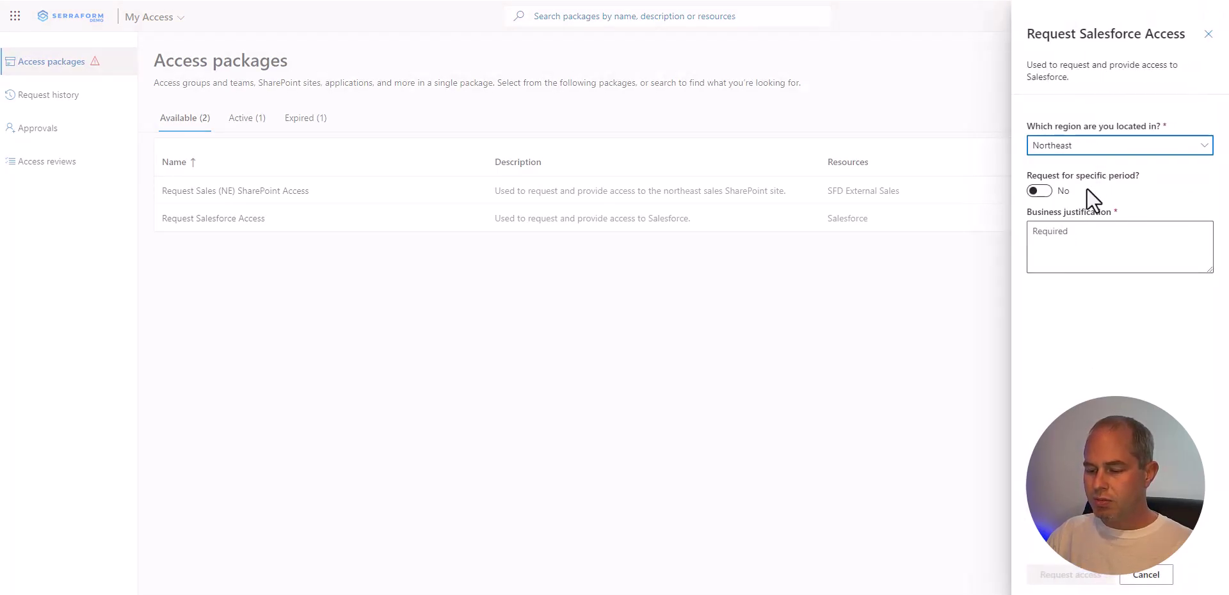
{"action": "left_click", "coordinate": [1073, 233]}
{"action": "type", "text": "I am hungry for more sales!"}
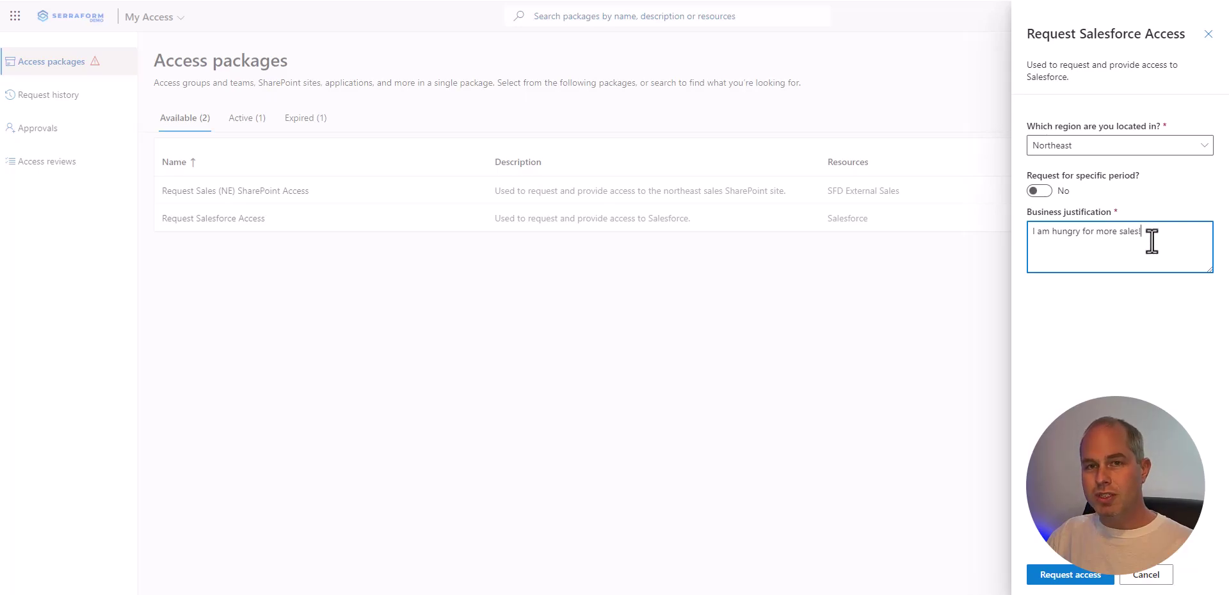
{"action": "left_click", "coordinate": [1095, 580]}
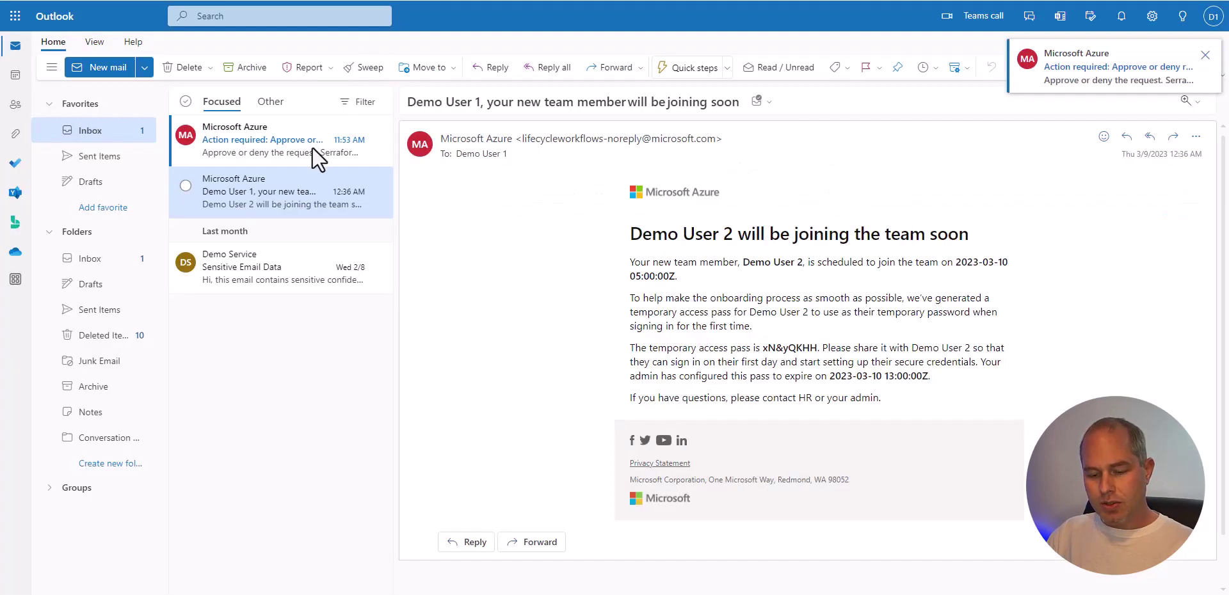
- Open the Microsoft Azure 'Action required' email and follow its Approve or deny request link
{"action": "mouse_move", "coordinate": [313, 147]}
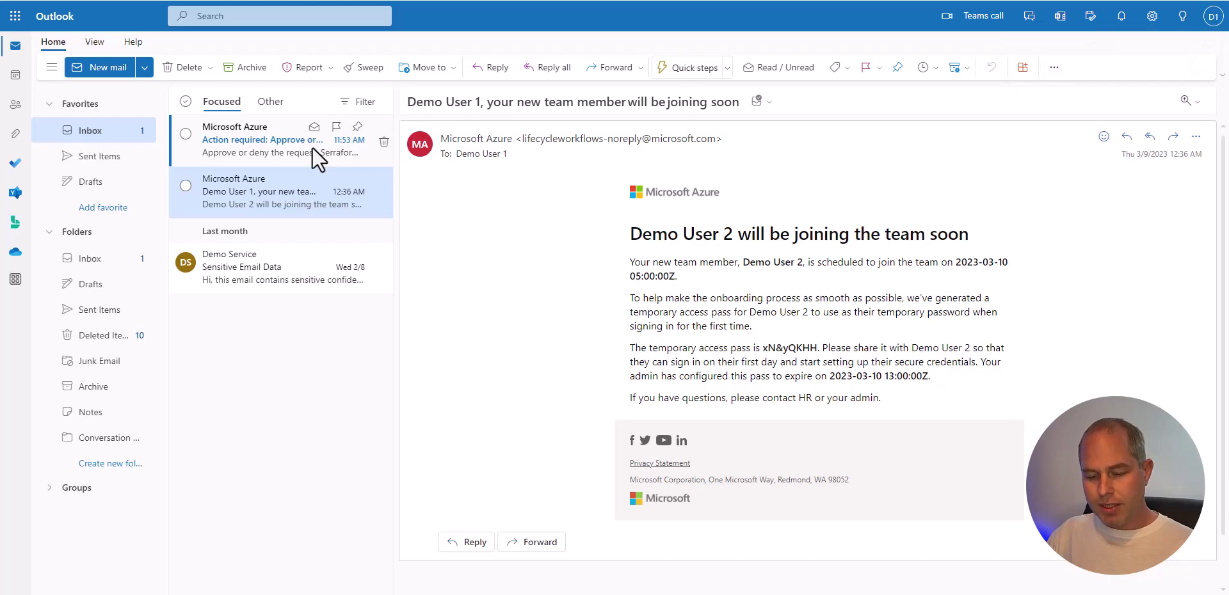
{"action": "left_click", "coordinate": [312, 146]}
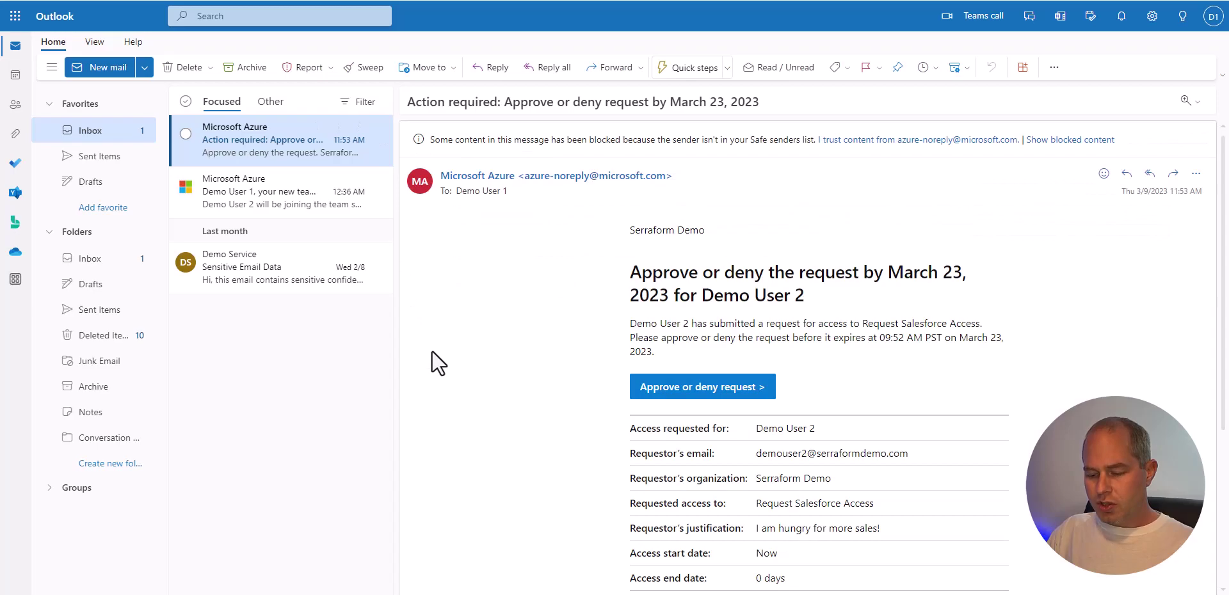
{"action": "left_click", "coordinate": [678, 394]}
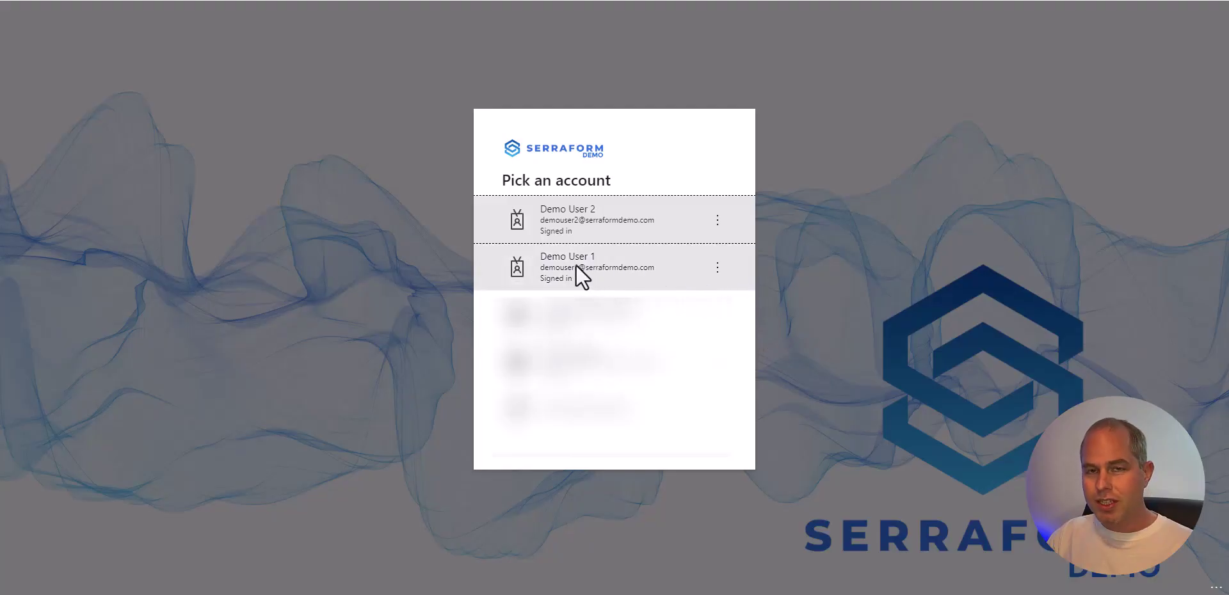
- Continue as the approver and open the pending Salesforce request's full details
{"action": "left_click", "coordinate": [576, 270]}
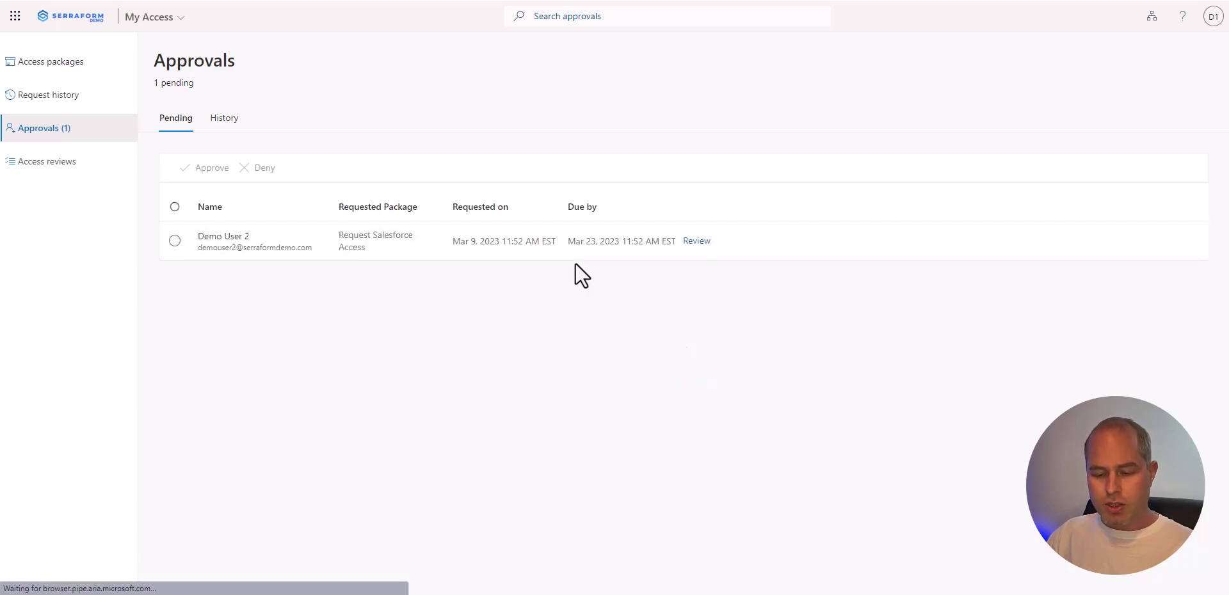
{"action": "left_click", "coordinate": [229, 236]}
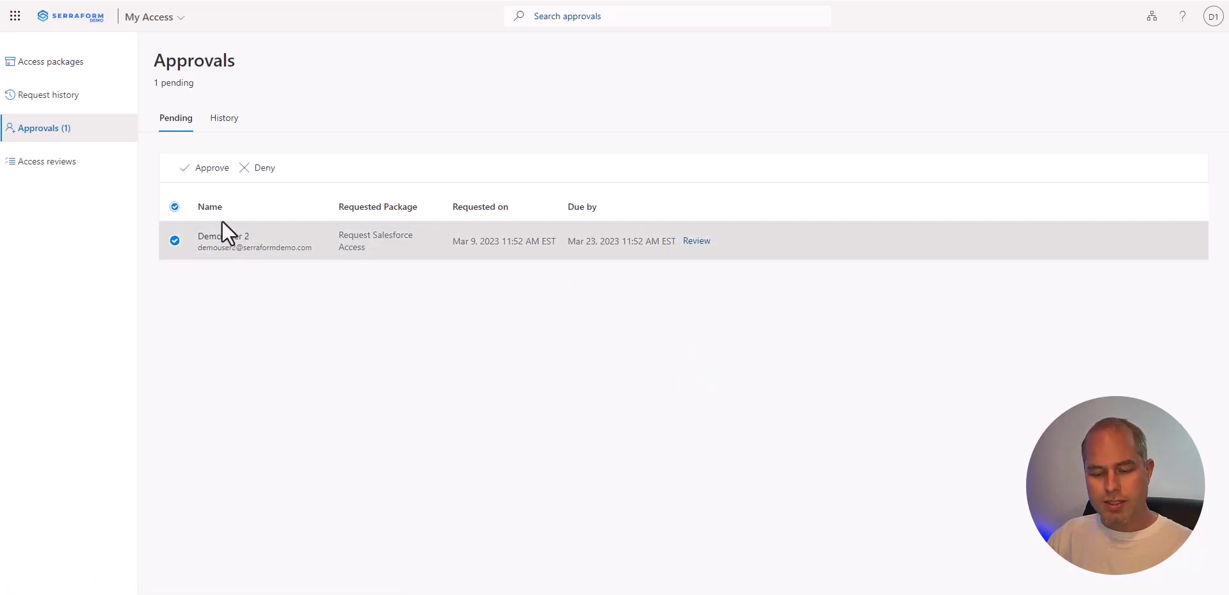
{"action": "left_click", "coordinate": [201, 171]}
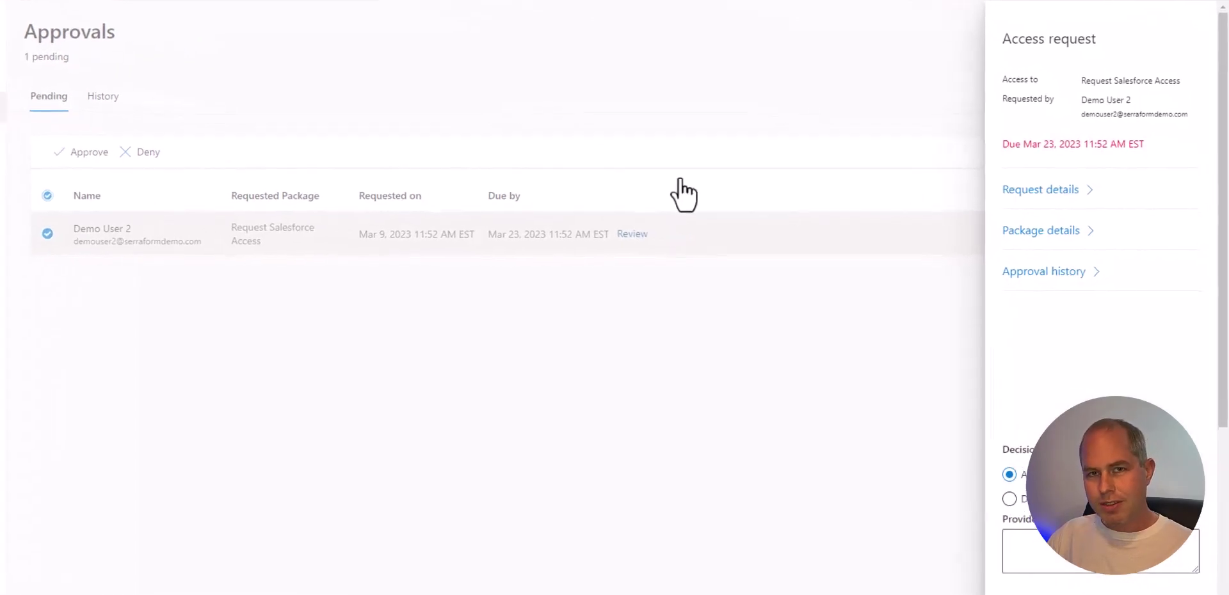
{"action": "left_click", "coordinate": [1066, 201]}
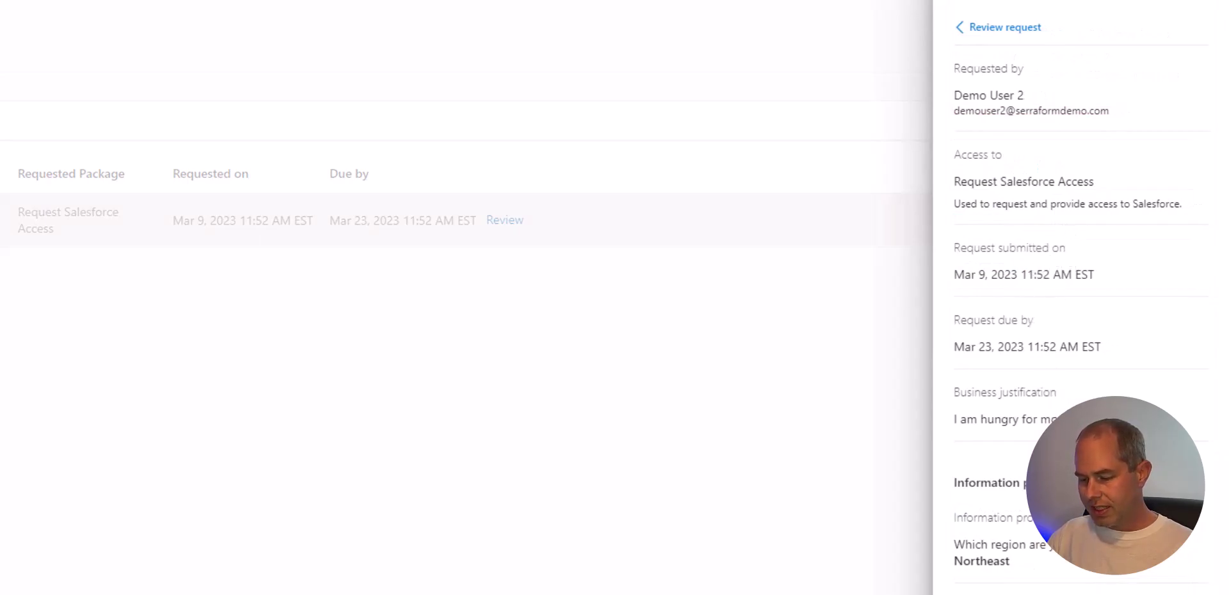
- Check the business justification and the package's Salesforce app and Standard User role
{"action": "left_click_drag", "start_coordinate": [1034, 417], "coordinate": [957, 420]}
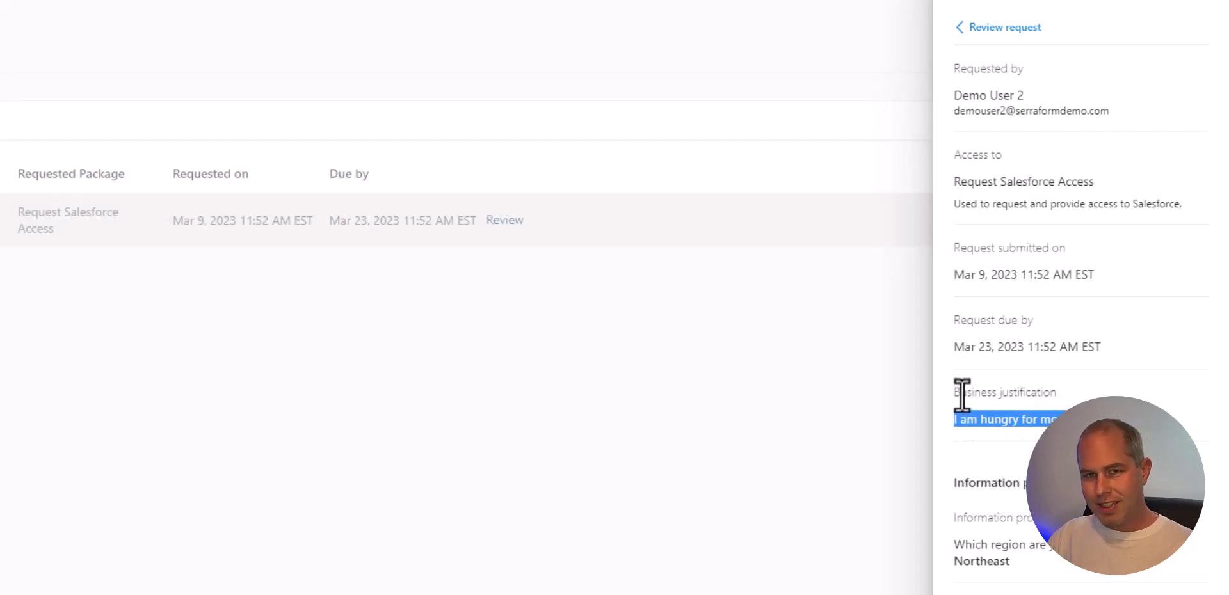
{"action": "left_click", "coordinate": [962, 395]}
{"action": "left_click", "coordinate": [976, 27]}
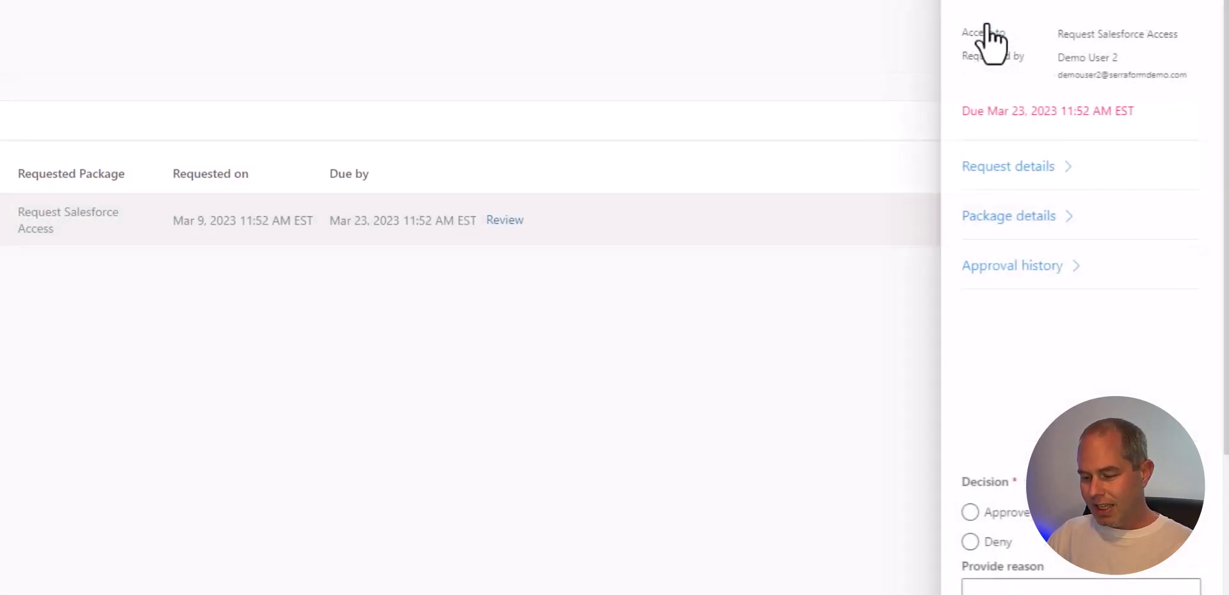
{"action": "left_click", "coordinate": [1037, 218]}
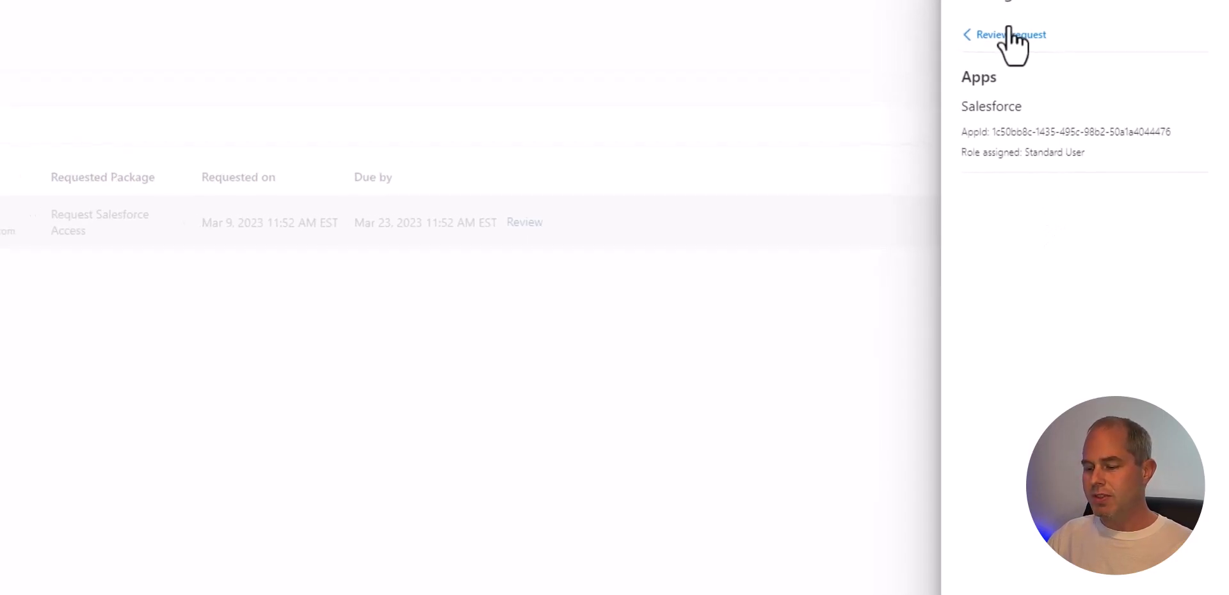
{"action": "left_click", "coordinate": [1009, 33]}
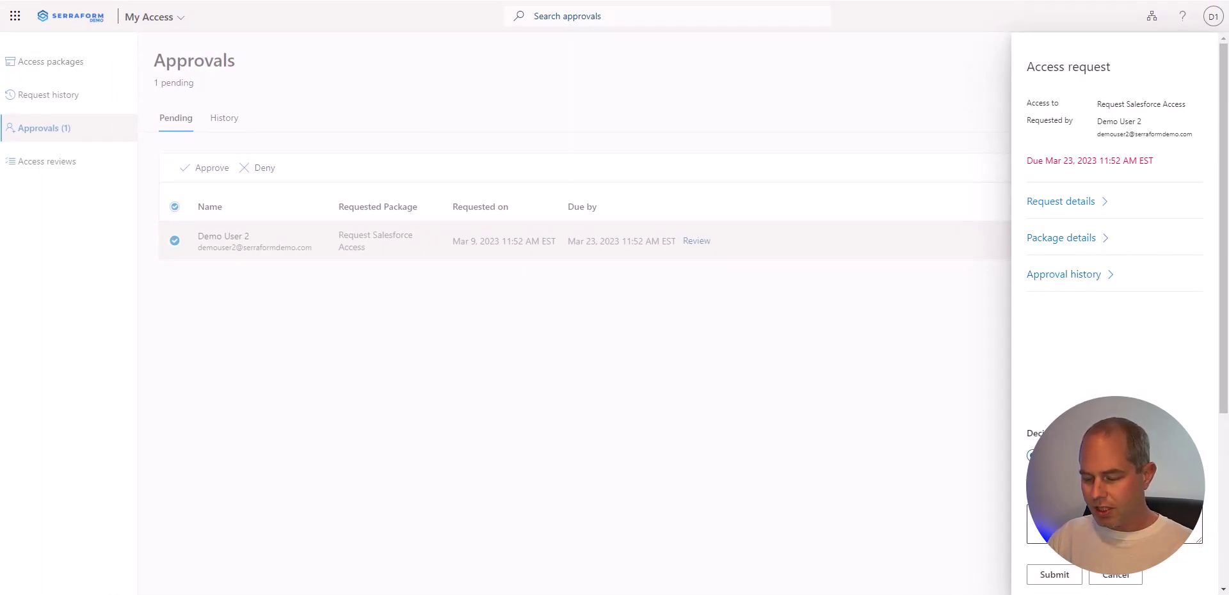
- Approve the pending Salesforce access request with a written reason
{"action": "left_click", "coordinate": [1000, 509]}
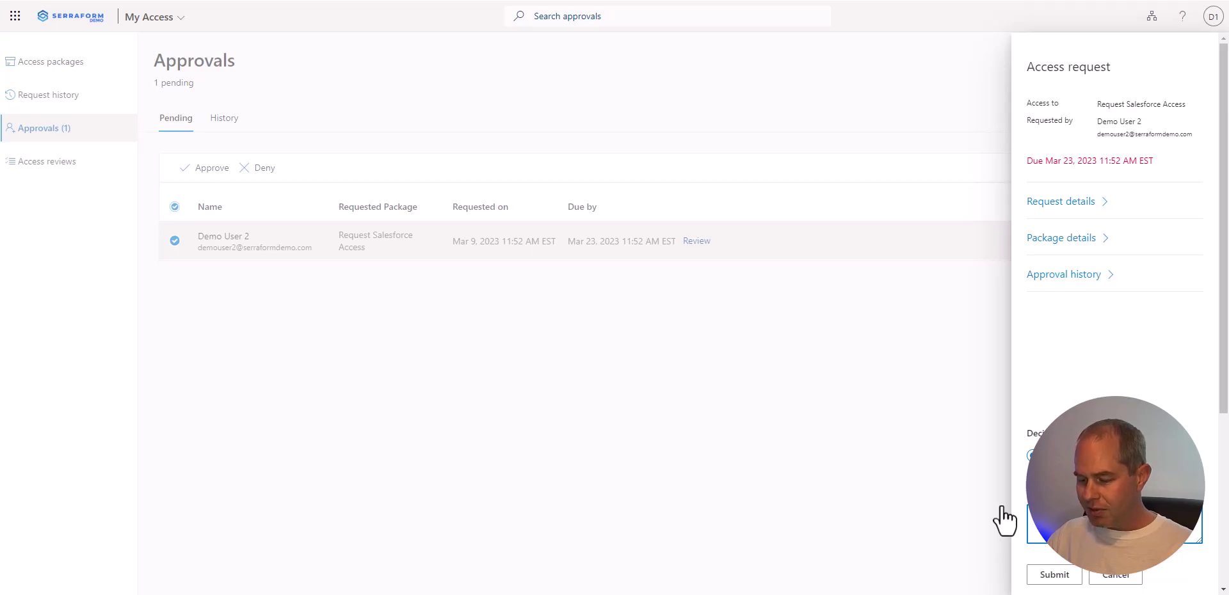
{"action": "left_click", "coordinate": [1048, 576]}
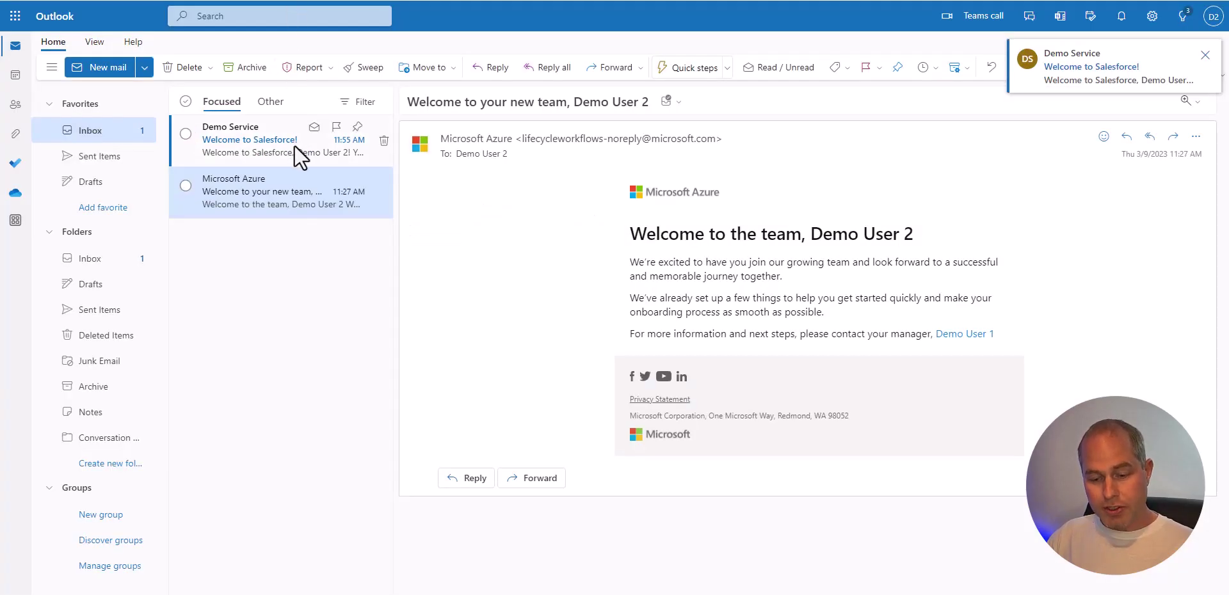
- Open the 'Welcome to Salesforce!' email in the reading pane
{"action": "left_click", "coordinate": [285, 148]}
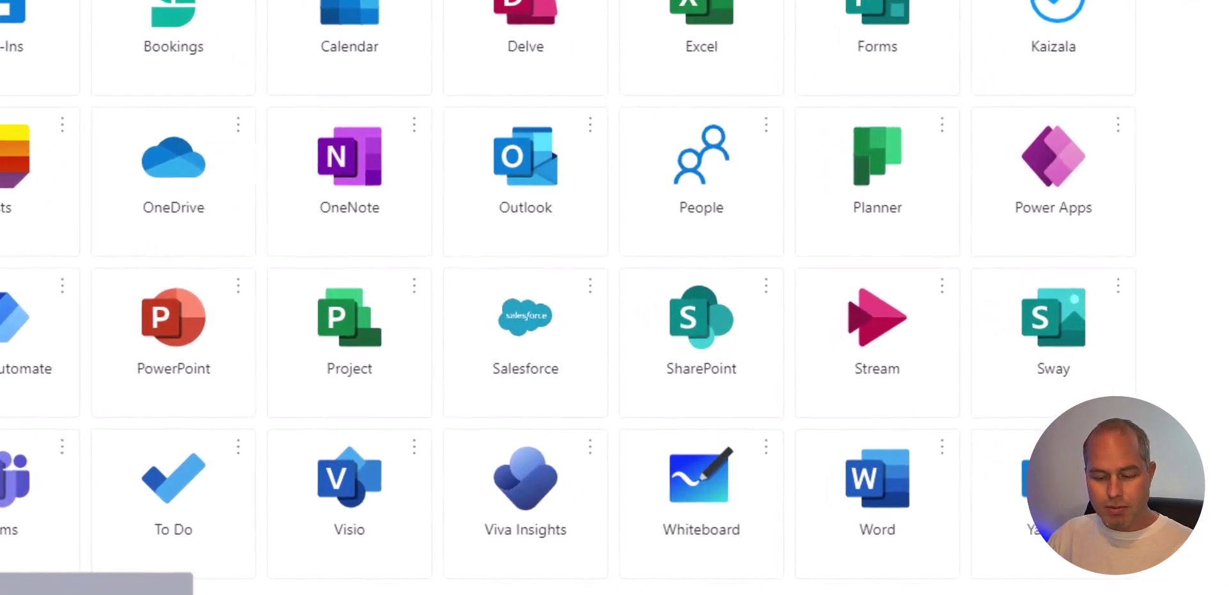
- Bring up the My Apps dashboard and find the new Salesforce tile
{"action": "mouse_move", "coordinate": [447, 267]}
{"action": "left_mouse_down"}
{"action": "mouse_move", "coordinate": [599, 405]}
{"action": "mouse_move", "coordinate": [446, 266]}
{"action": "left_mouse_up"}
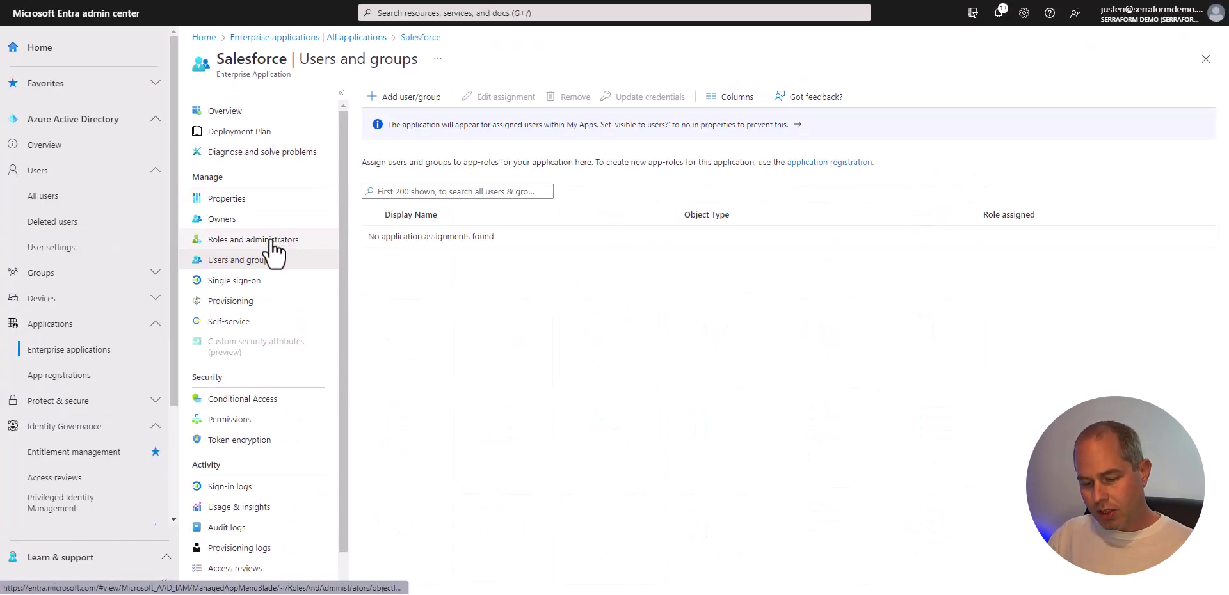
- Reload Salesforce's Users and groups list so it shows Demo User 2 as Standard User
{"action": "left_click", "coordinate": [239, 199]}
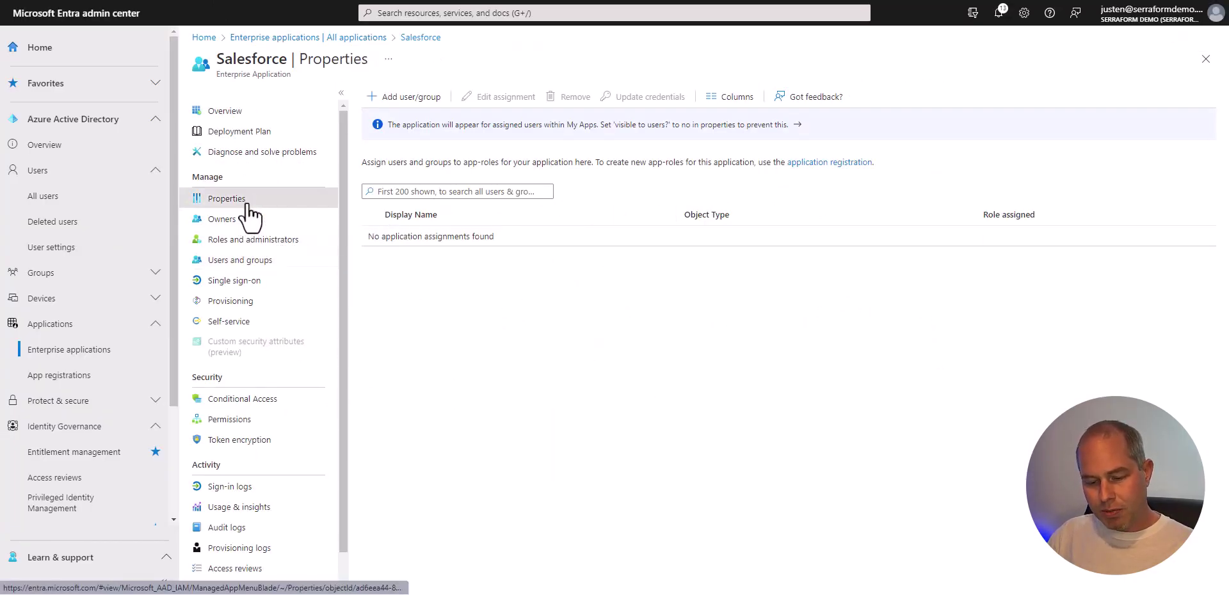
{"action": "left_click", "coordinate": [239, 260]}
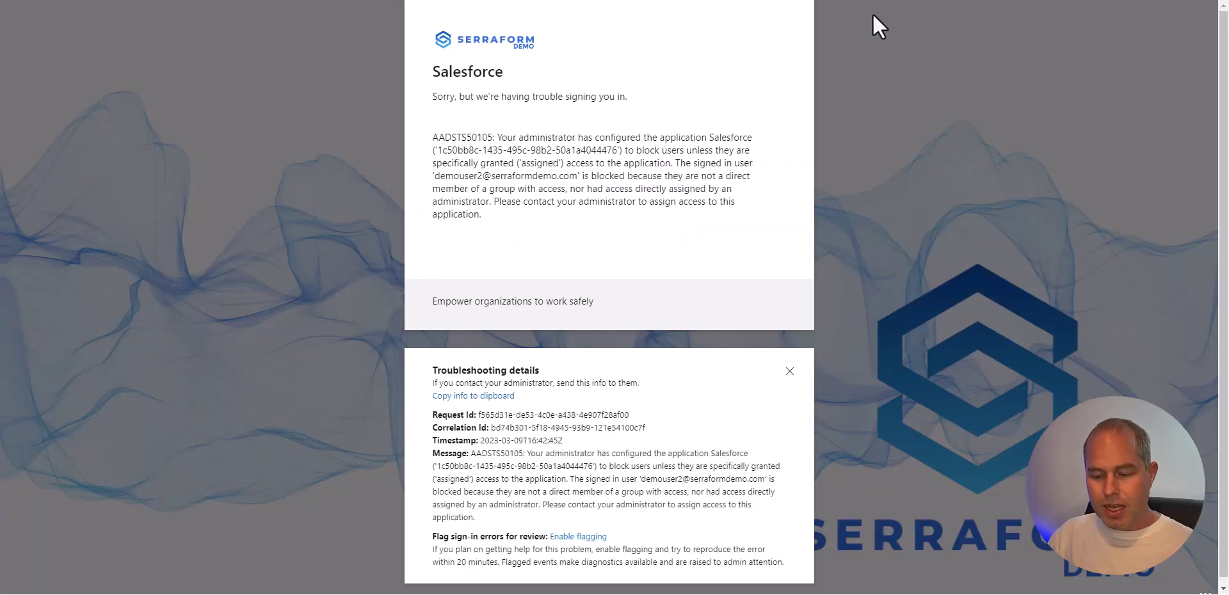
- Sign in to Salesforce with AzureSSO as Demo User 2 and dismiss the notifications prompt
{"action": "left_click", "coordinate": [328, 1]}
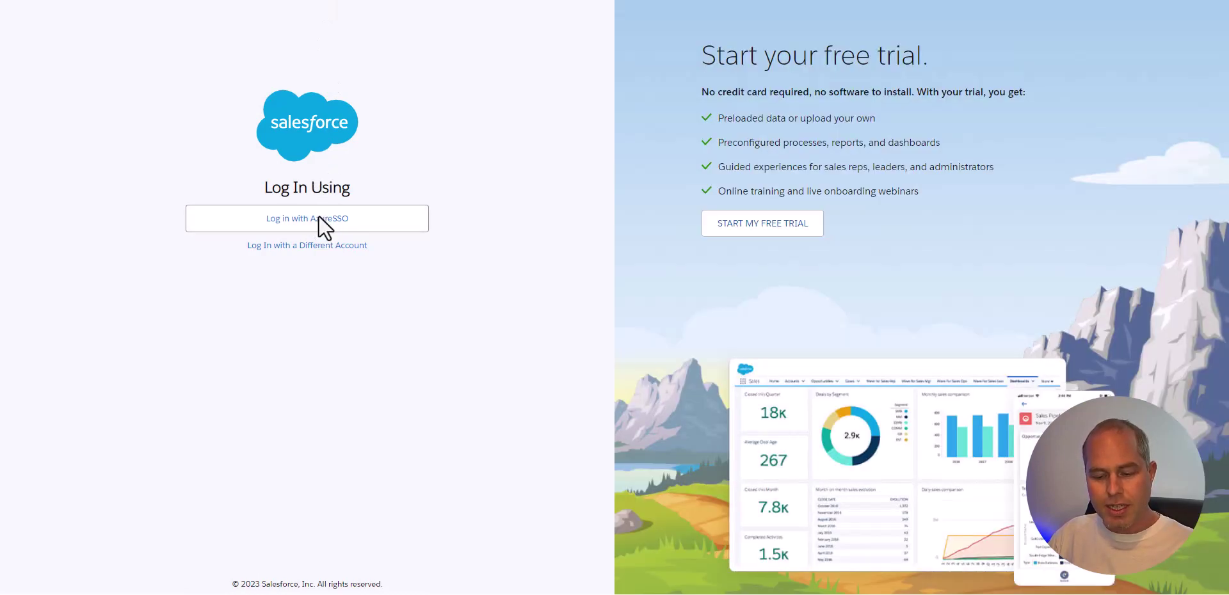
{"action": "left_click", "coordinate": [317, 217]}
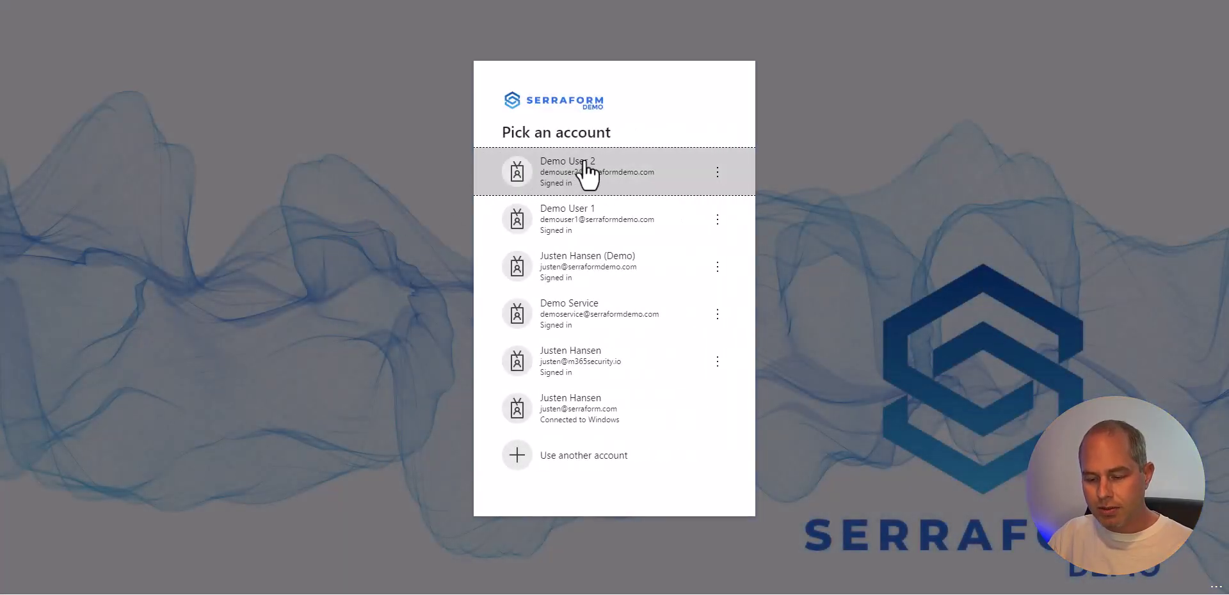
{"action": "left_click", "coordinate": [648, 183]}
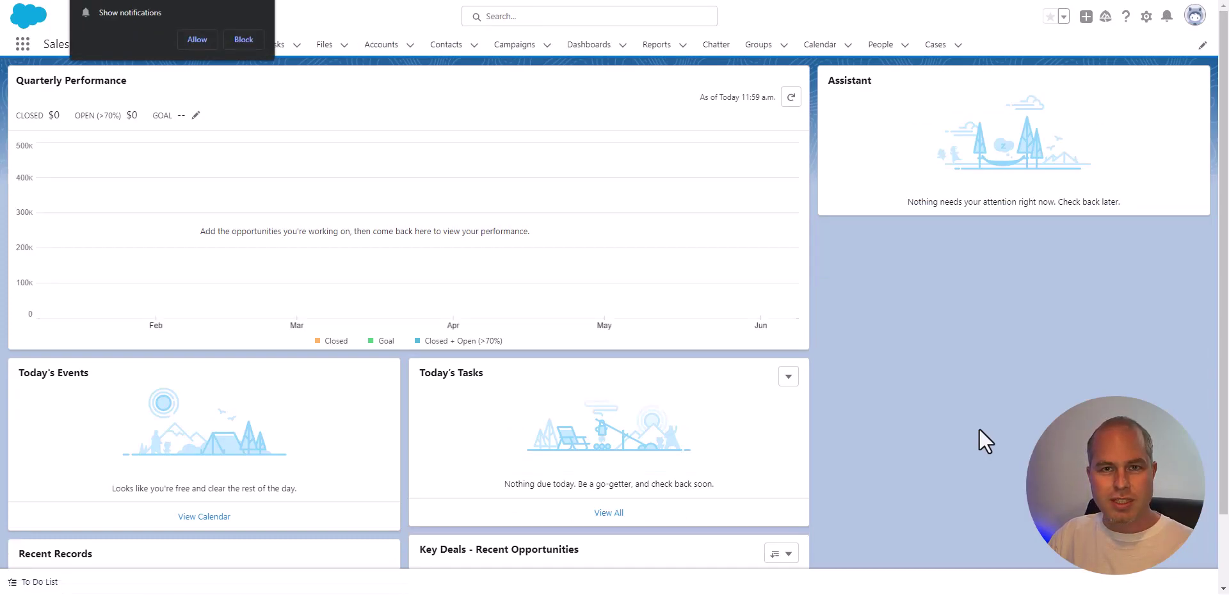
{"action": "left_click", "coordinate": [269, 9]}
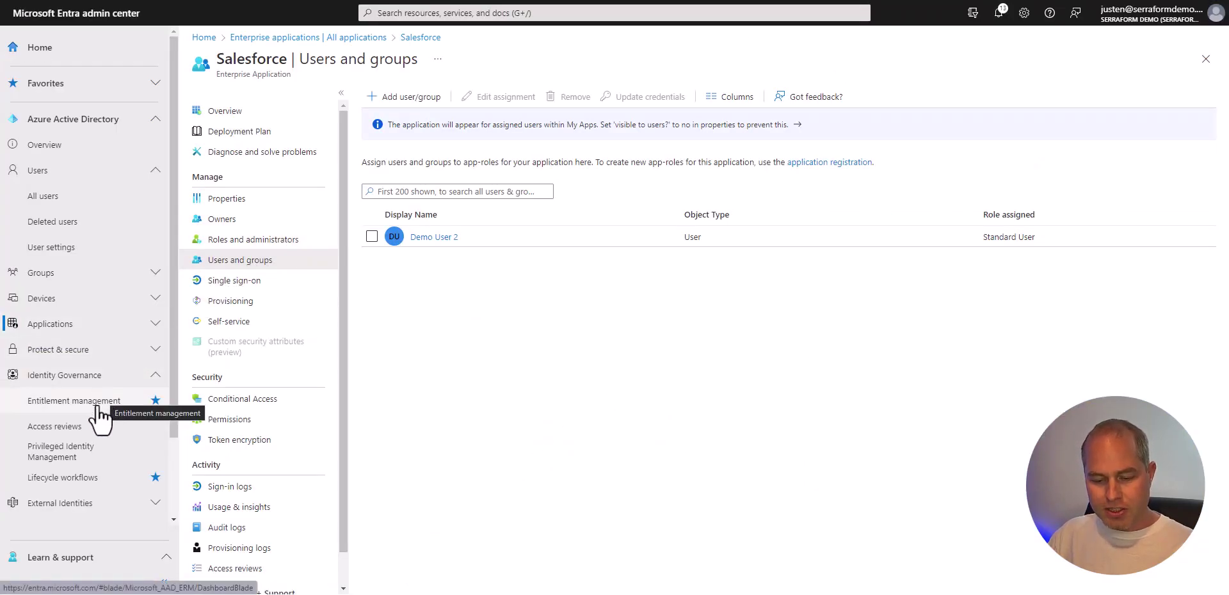
- Open the Offboard an employee lifecycle workflow, review its three tasks, and return to Overview
{"action": "left_click", "coordinate": [72, 480]}
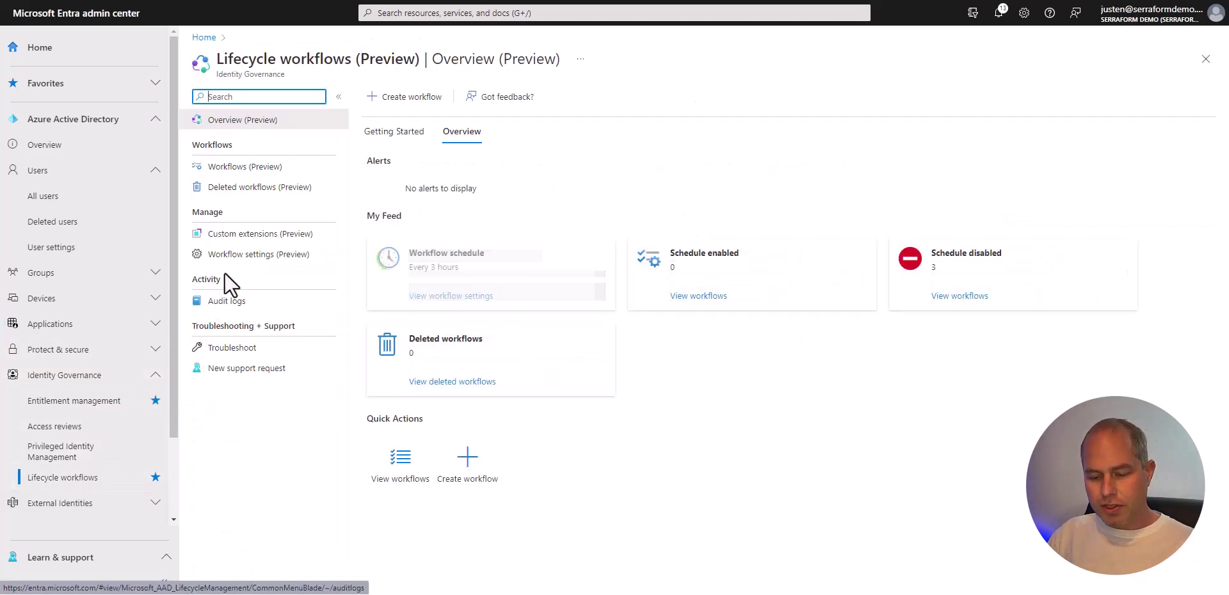
{"action": "left_click", "coordinate": [276, 168]}
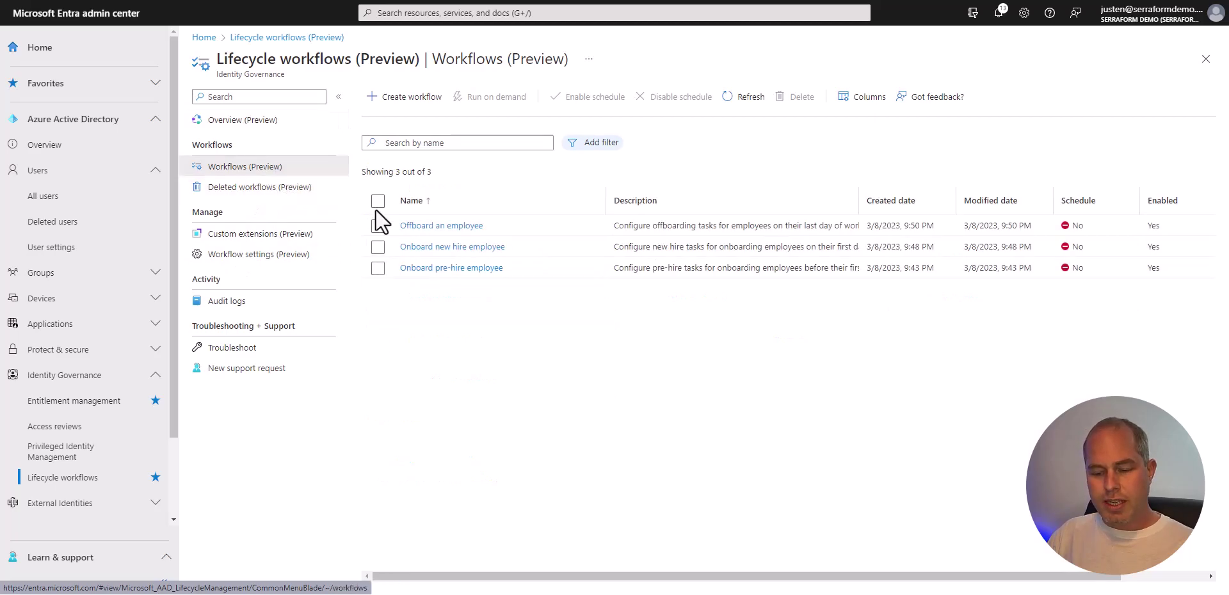
{"action": "left_click", "coordinate": [466, 225]}
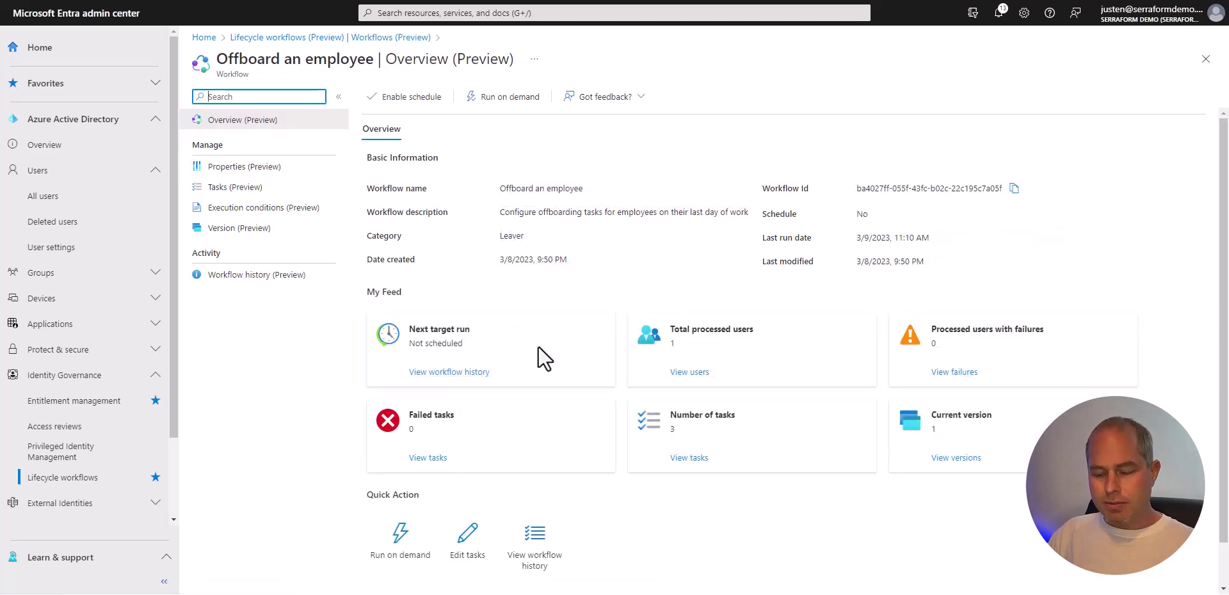
{"action": "left_click", "coordinate": [690, 458]}
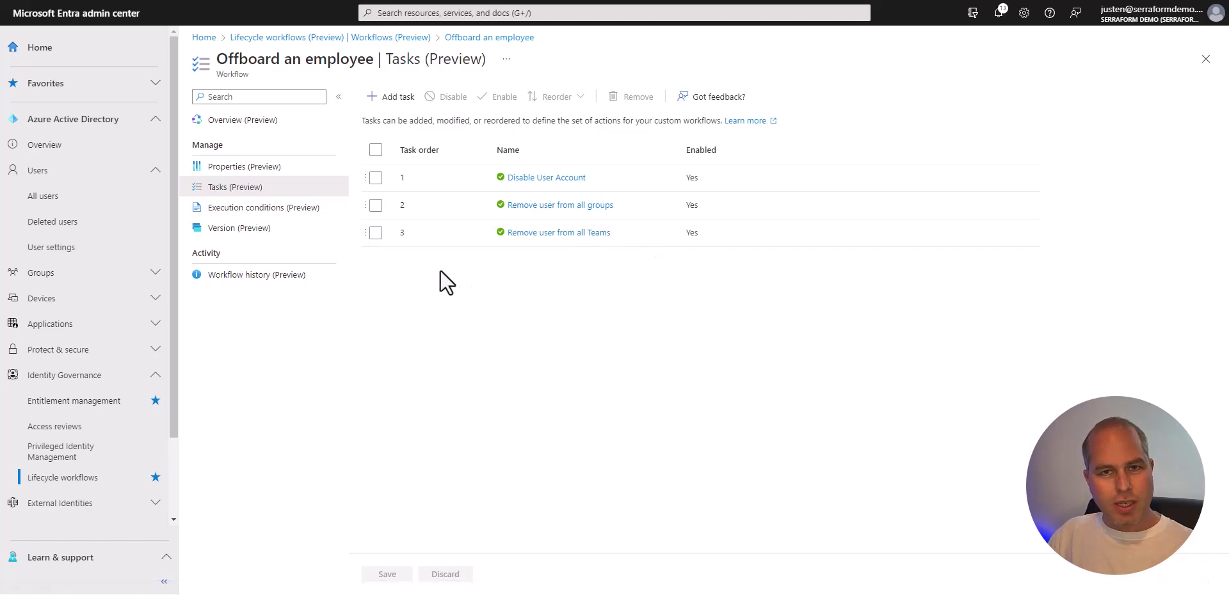
{"action": "left_click", "coordinate": [269, 123]}
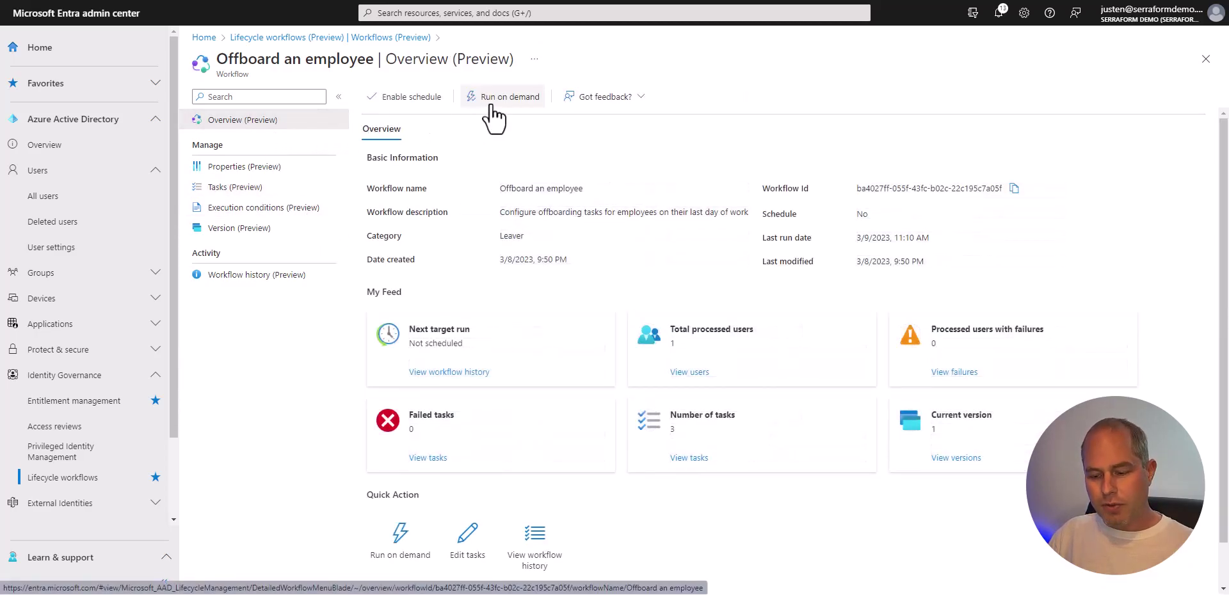
- Run the Offboard an employee workflow on demand for Demo User 2
{"action": "left_click", "coordinate": [492, 107]}
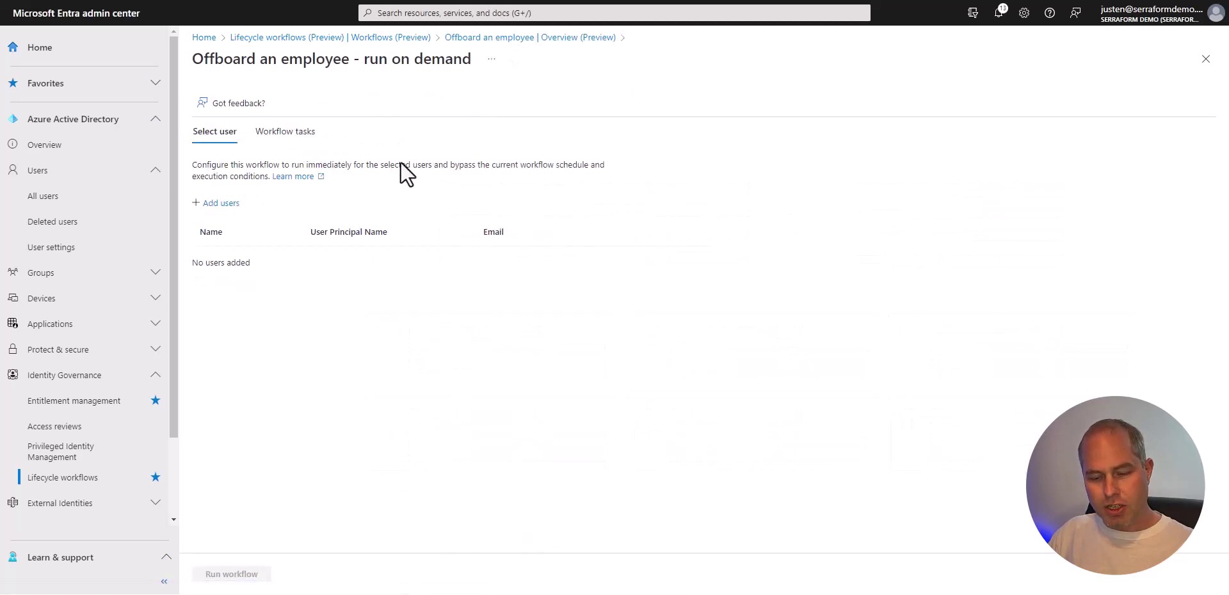
{"action": "left_click", "coordinate": [237, 203]}
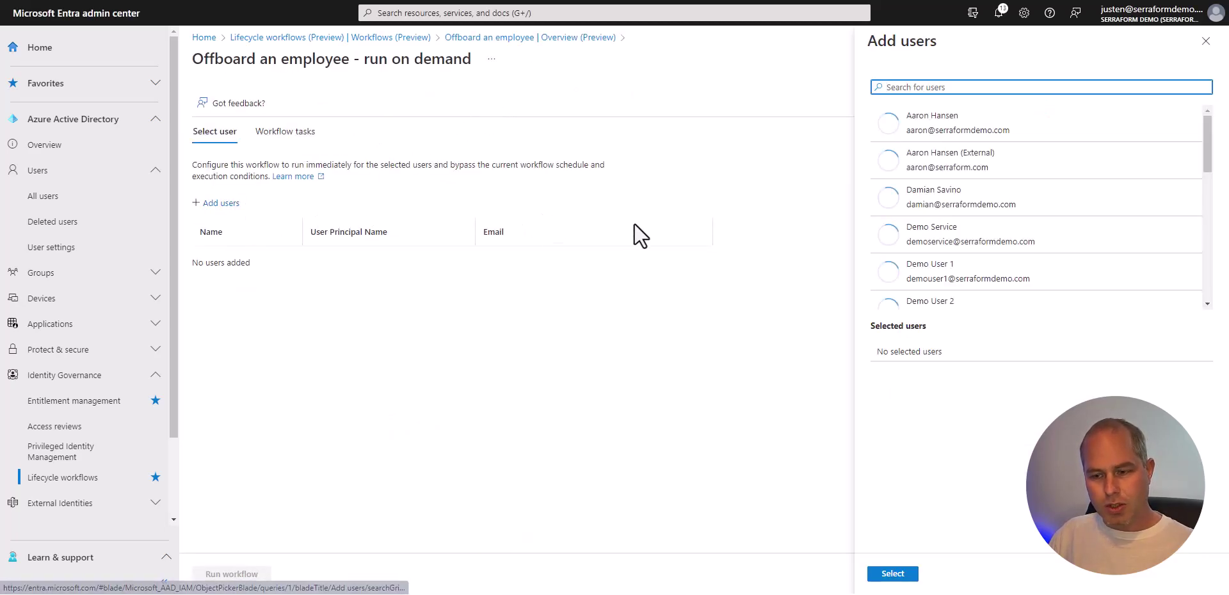
{"action": "left_click", "coordinate": [911, 299]}
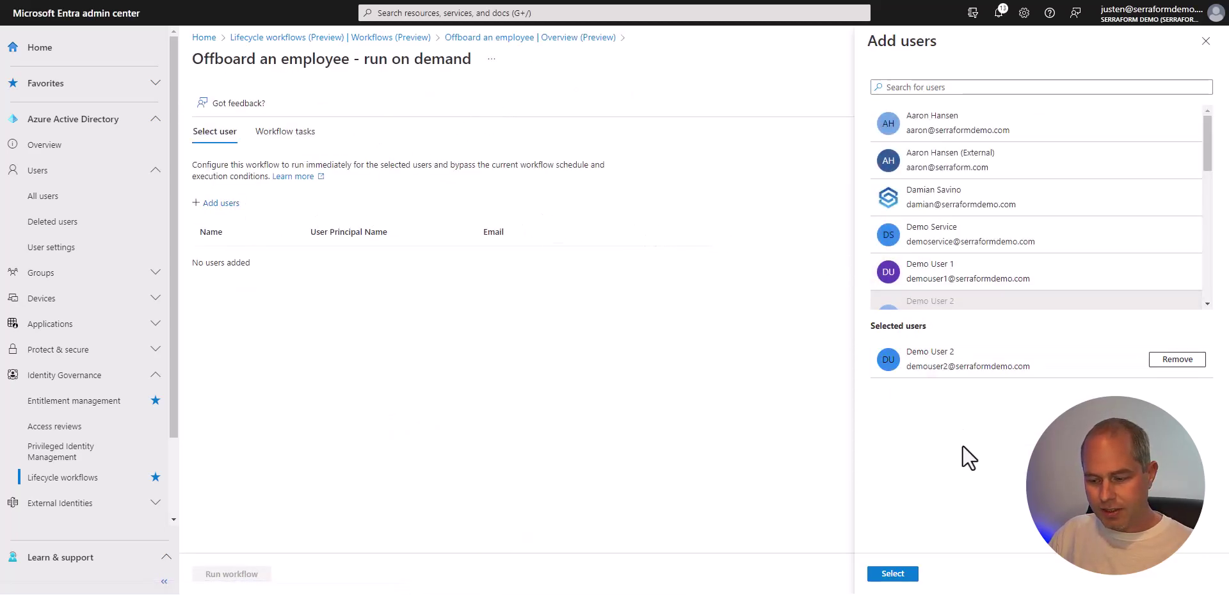
{"action": "left_click", "coordinate": [893, 573]}
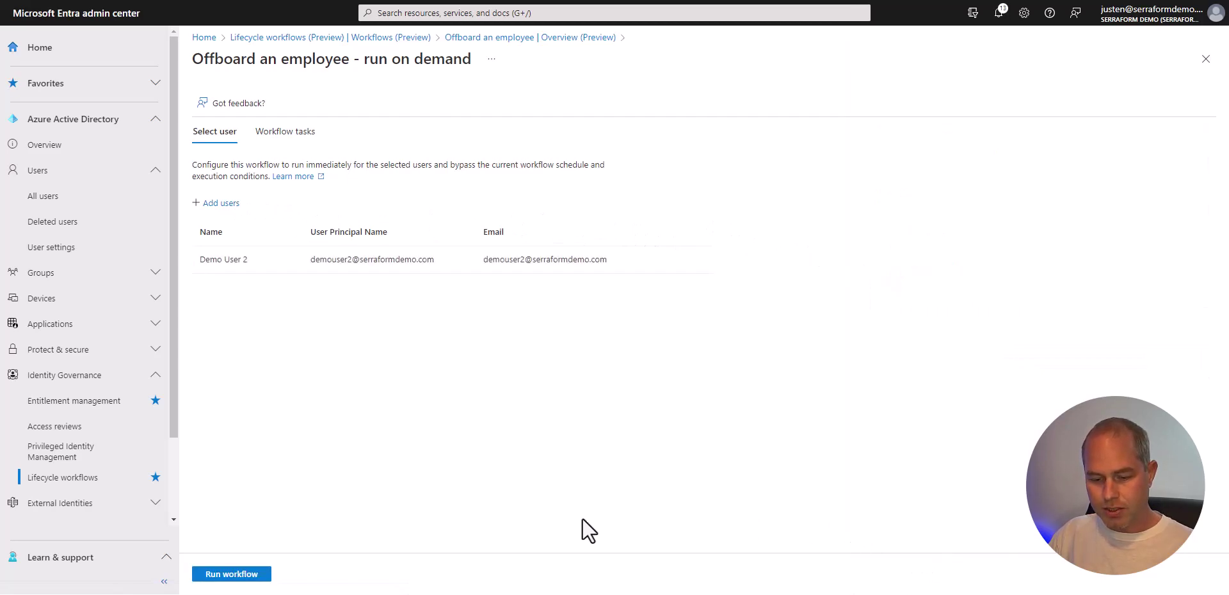
{"action": "left_click", "coordinate": [256, 575]}
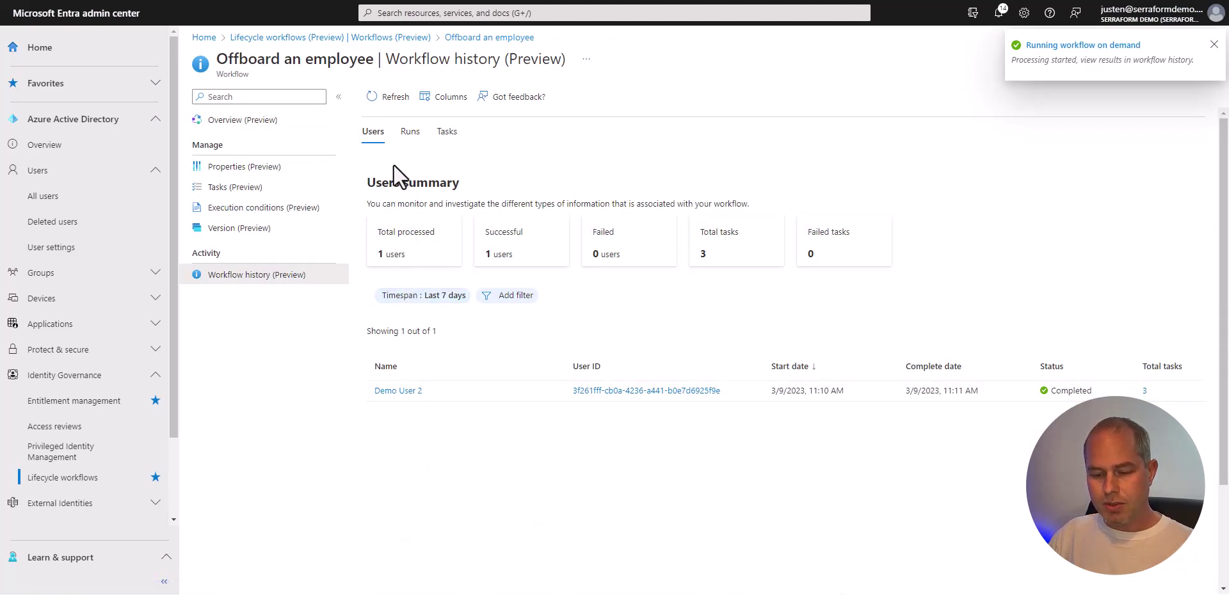
- Refresh Workflow history until the run completes, check its three completed tasks, then open All users
{"action": "left_click", "coordinate": [388, 98]}
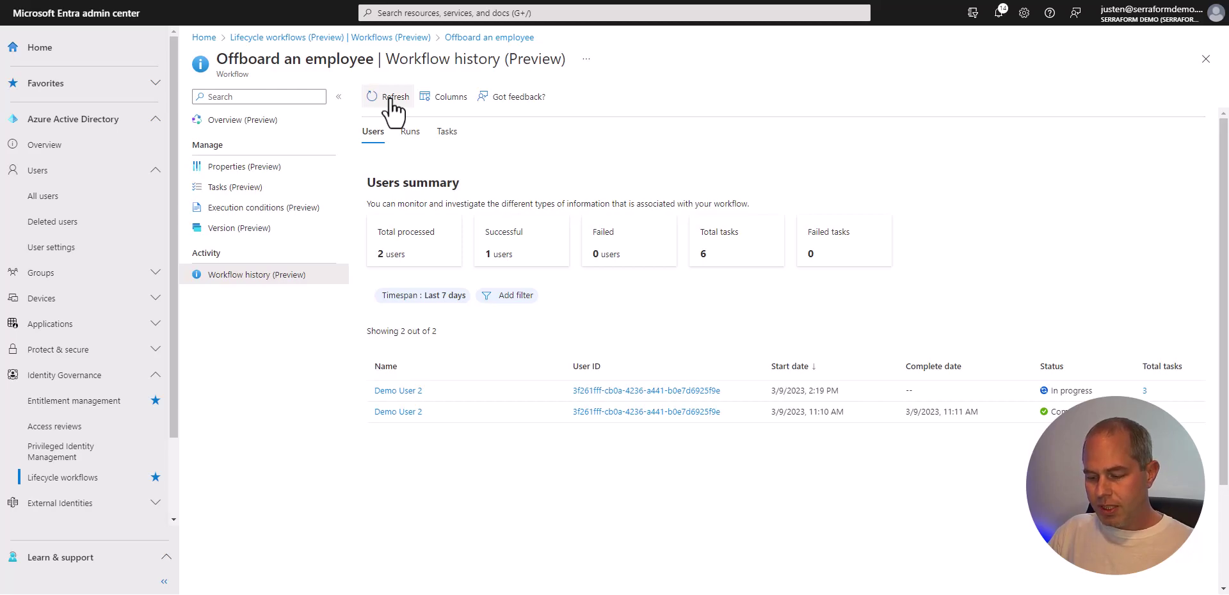
{"action": "left_click", "coordinate": [388, 99]}
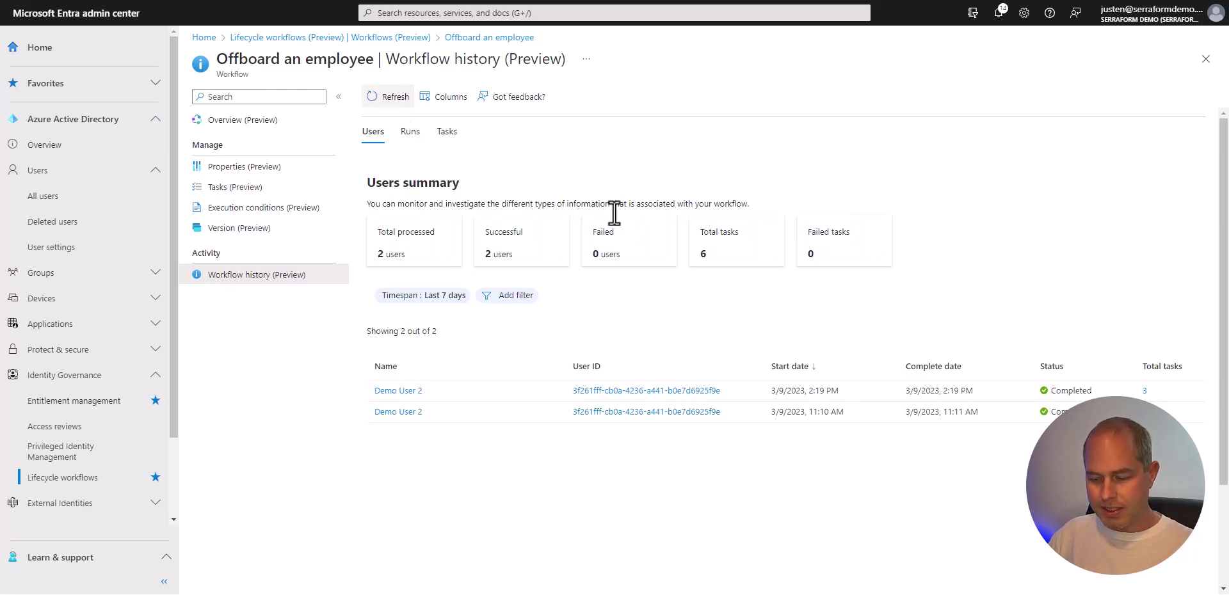
{"action": "left_click", "coordinate": [1144, 390]}
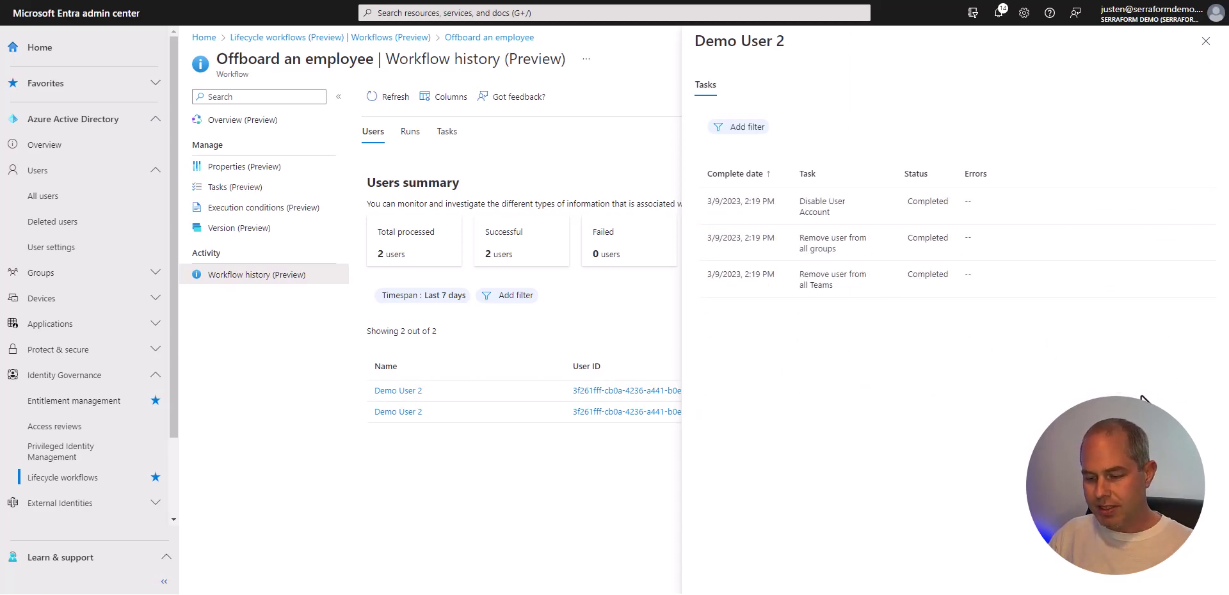
{"action": "left_click", "coordinate": [104, 203]}
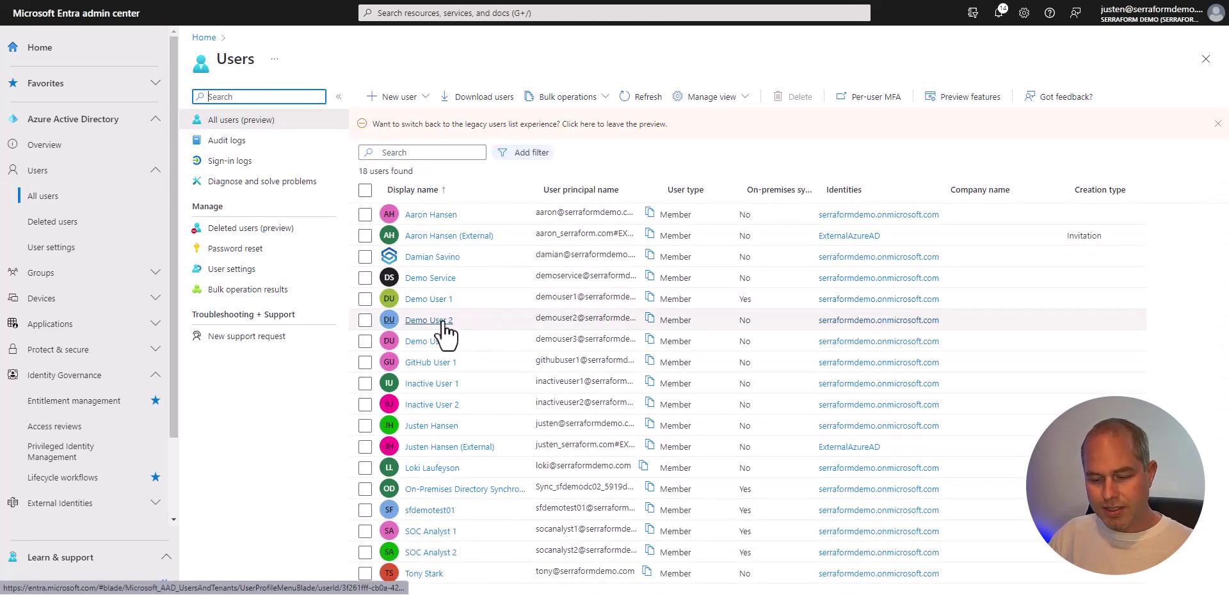
- Confirm Demo User 2's Account status reads Disabled and open their Groups page
{"action": "left_click", "coordinate": [442, 321]}
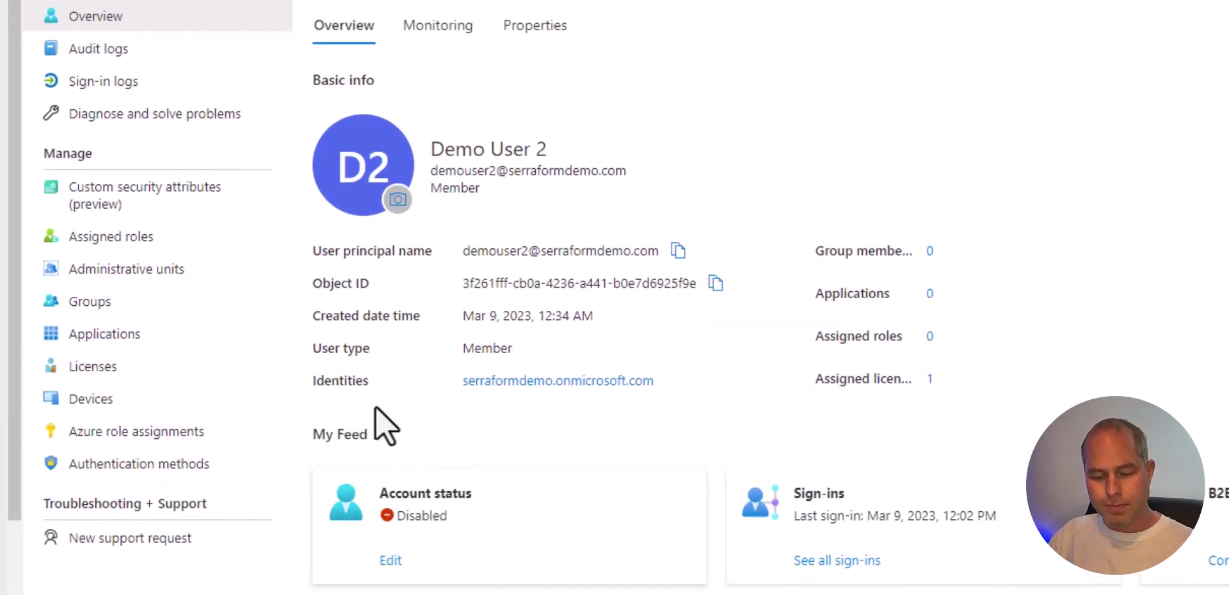
{"action": "left_click", "coordinate": [106, 303]}
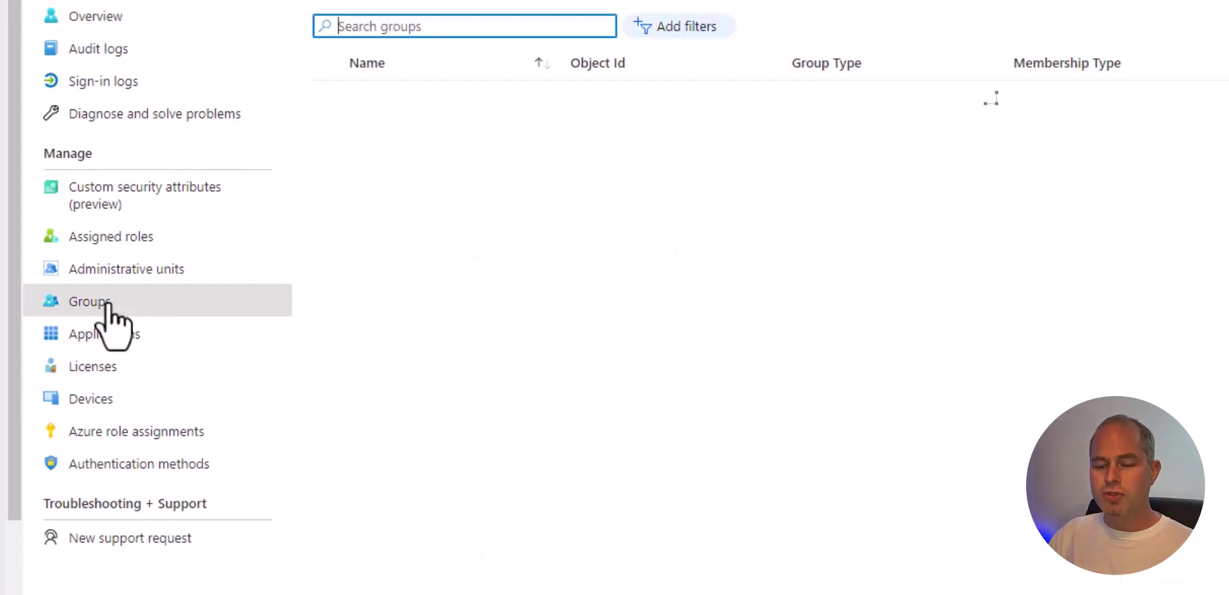